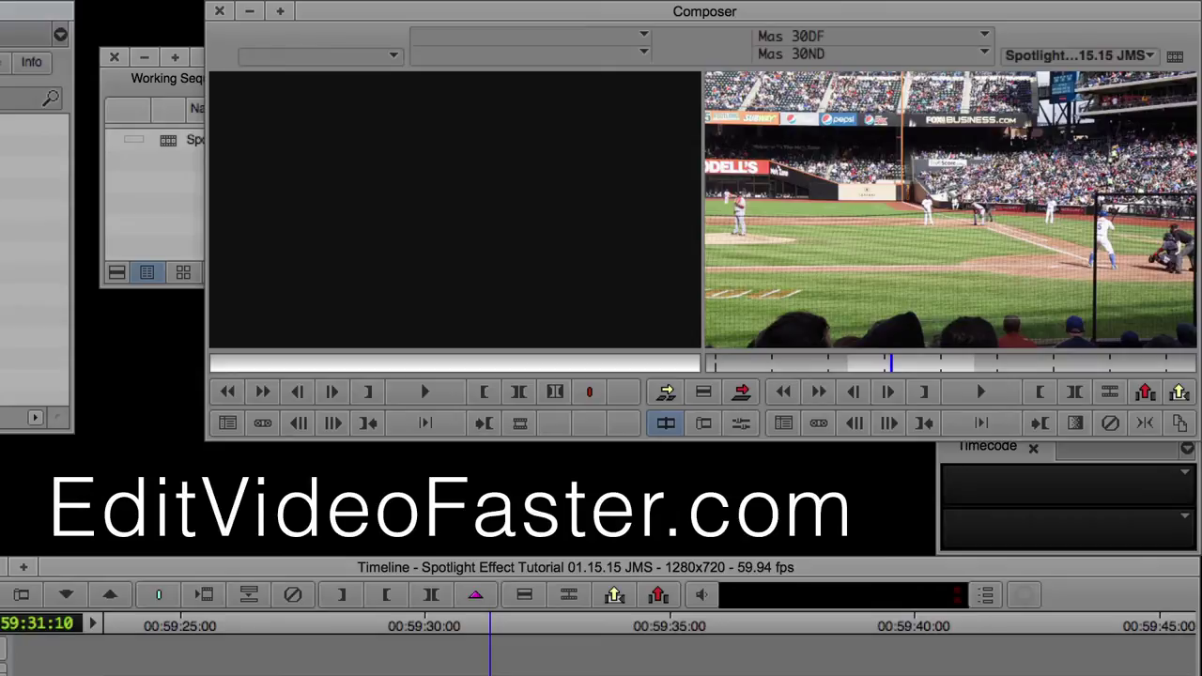
Step: Drag the Image category's Paint Effect from the Effect Palette onto the CitiField.psd still on V1
left_click(484, 657)
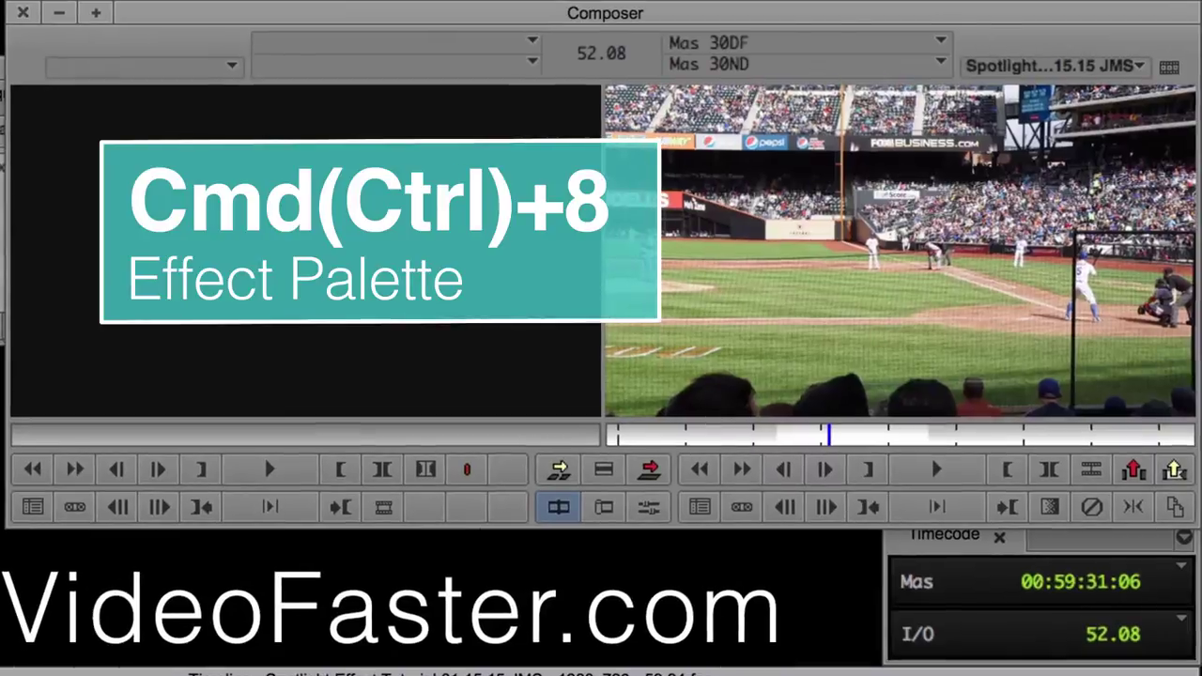
key("super+8")
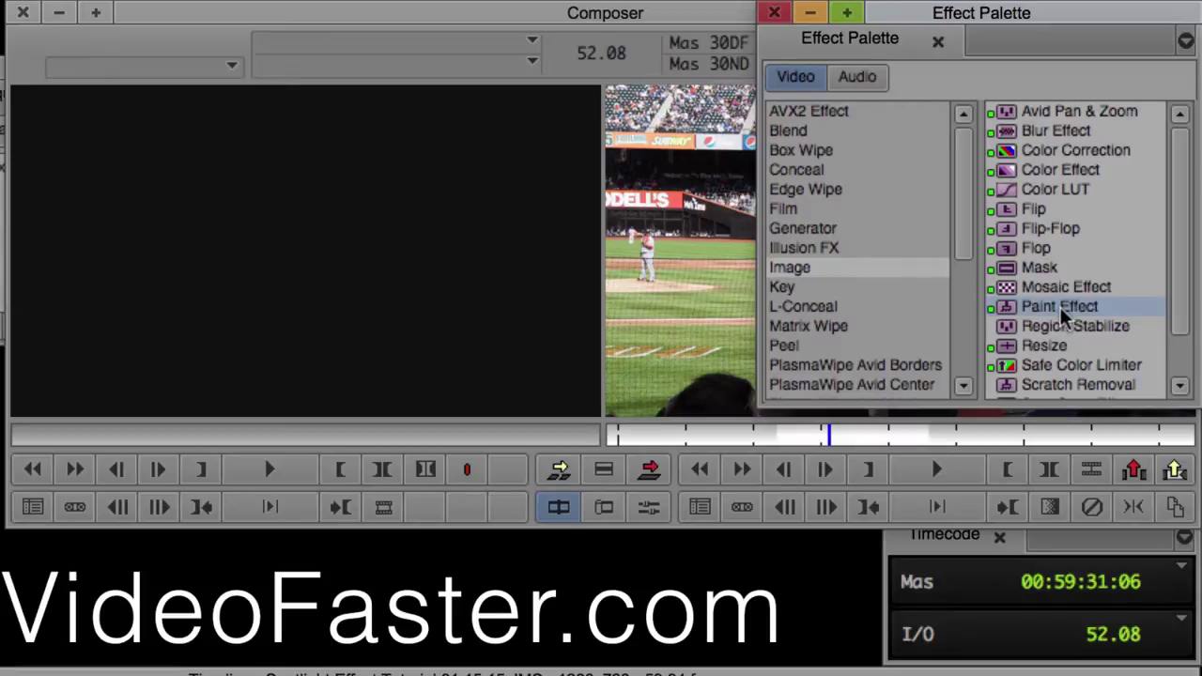
mouse_move(1064, 315)
left_mouse_down()
mouse_move(626, 675)
mouse_move(481, 675)
left_mouse_up()
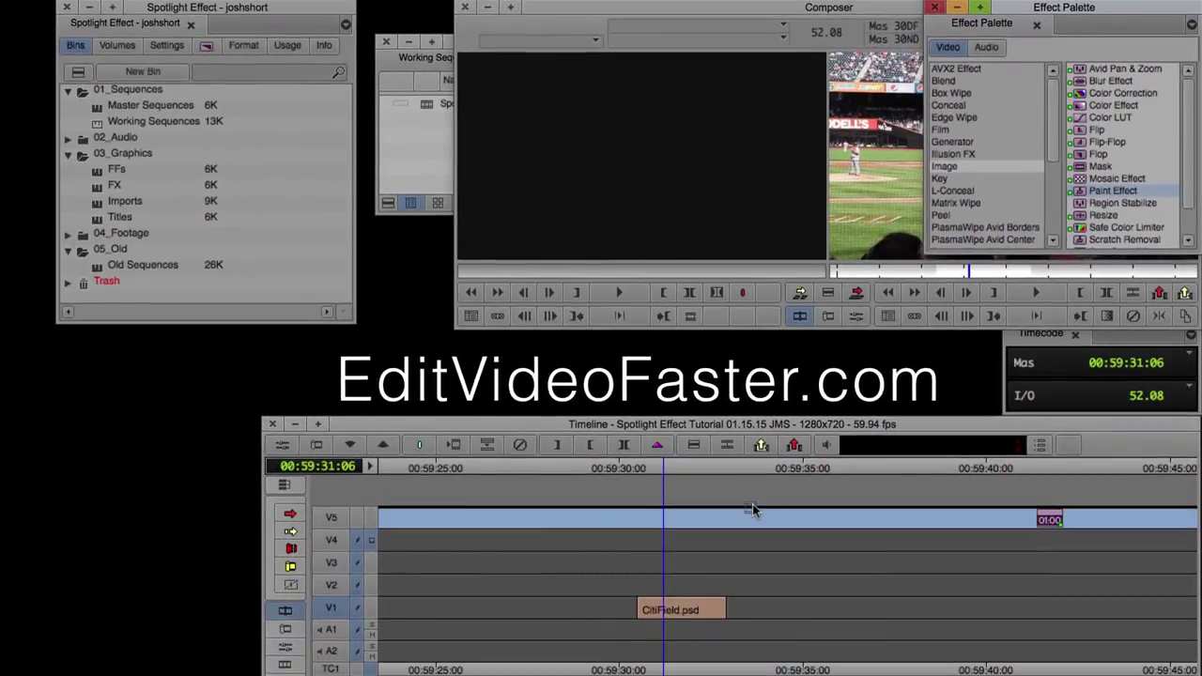
left_click_drag(751, 510, 693, 611)
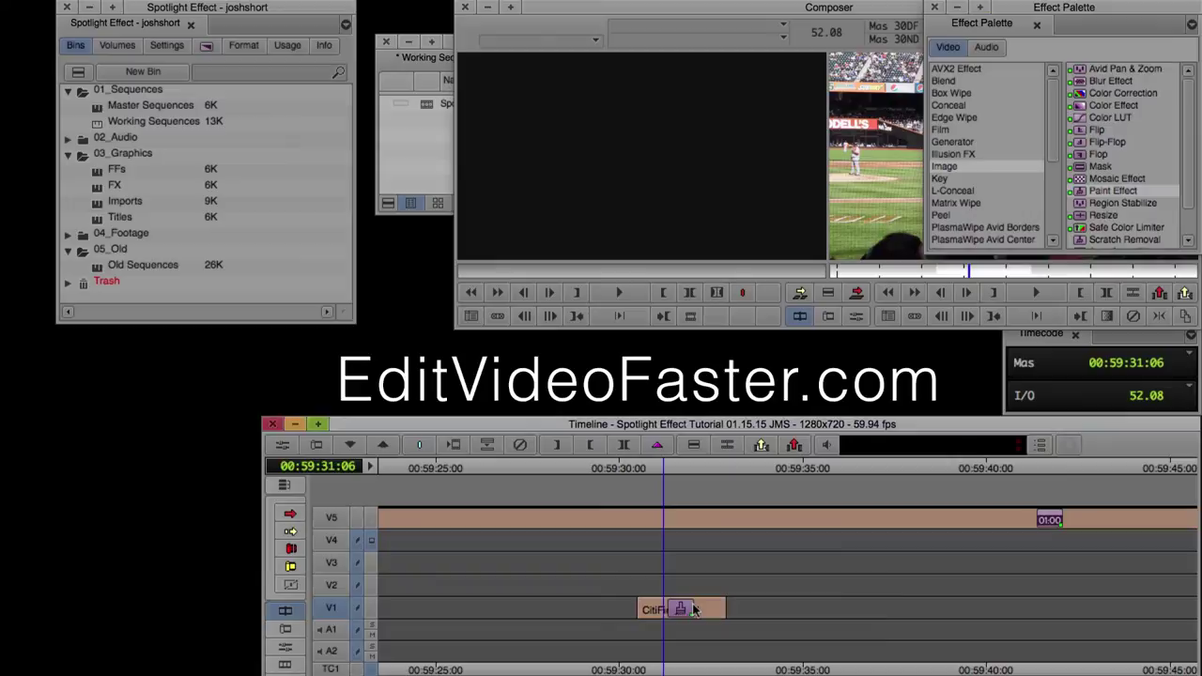
Step: Open the Effect Editor for the stadium still's Paint Effect, with the preview reduced to 75%
left_click(935, 10)
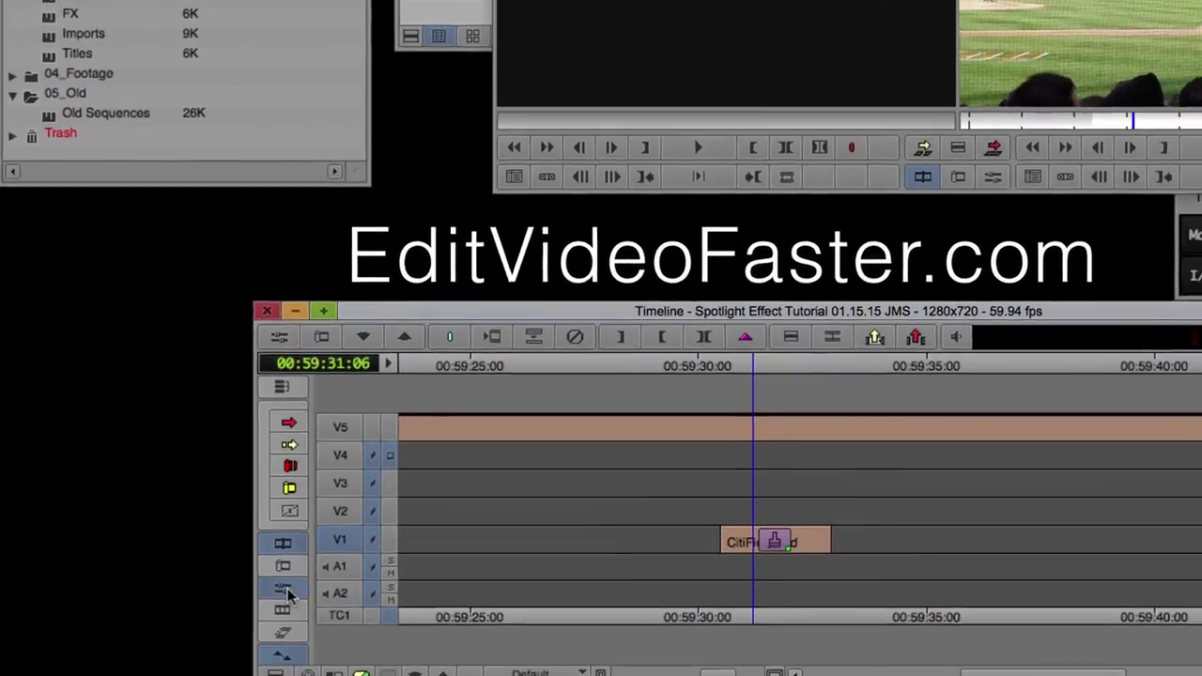
left_click(281, 568)
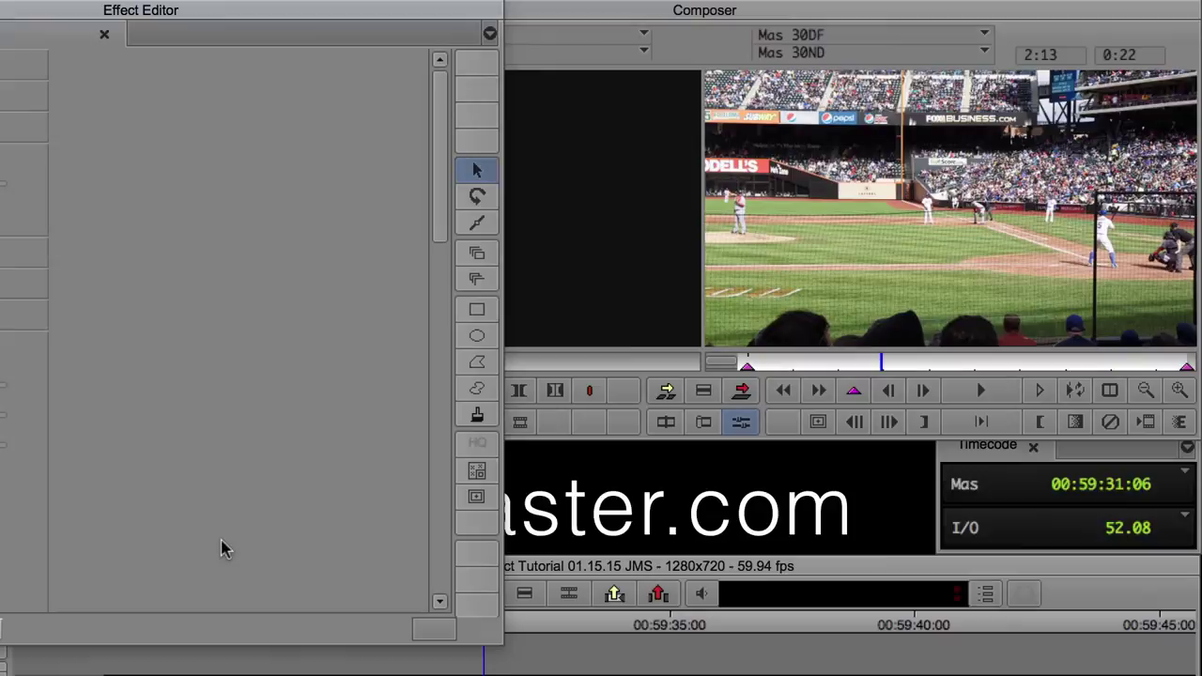
key("super+k")
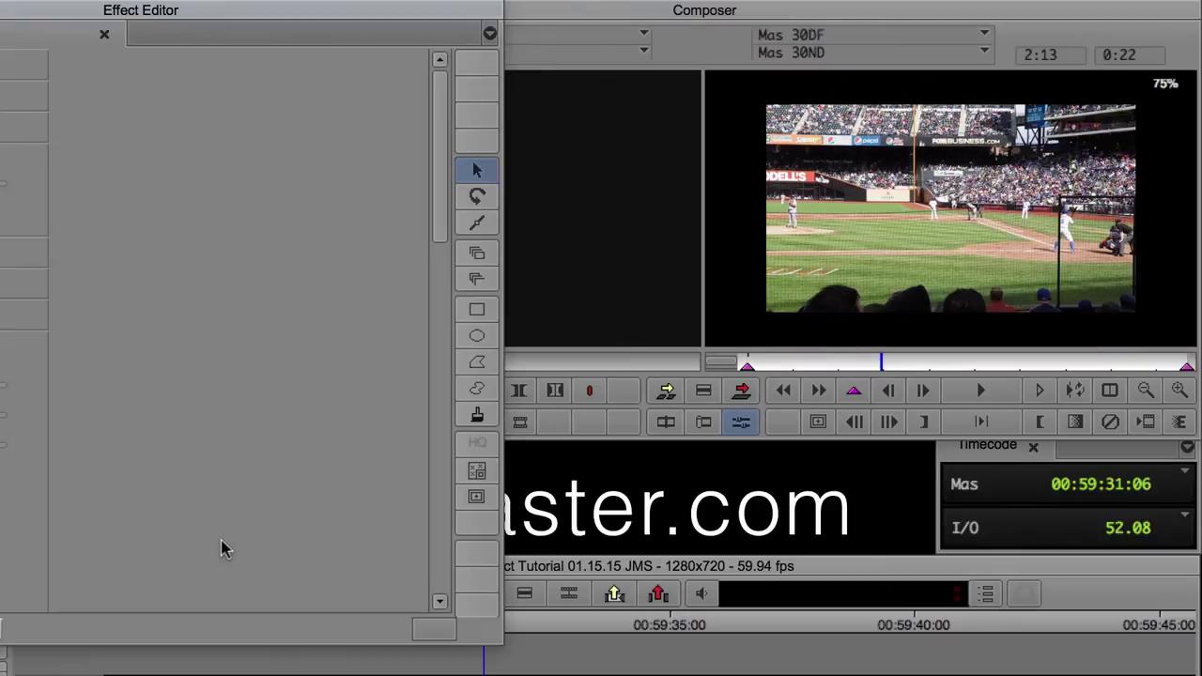
left_click(1147, 391)
left_click(1147, 391)
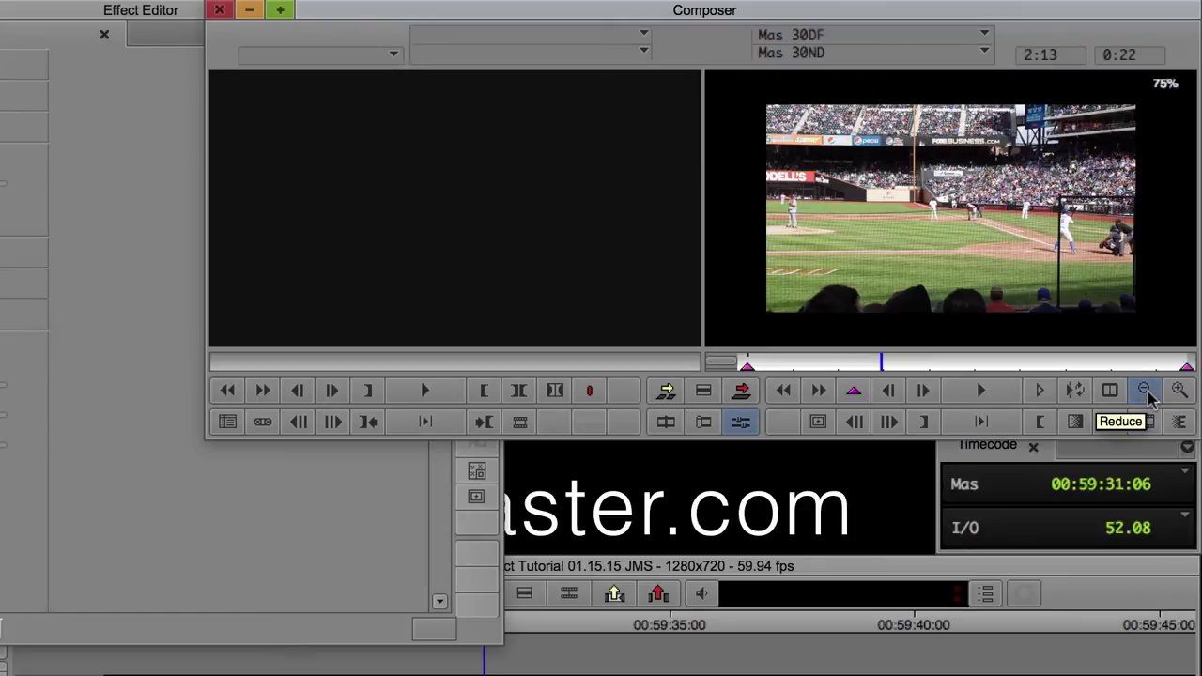
left_click(200, 483)
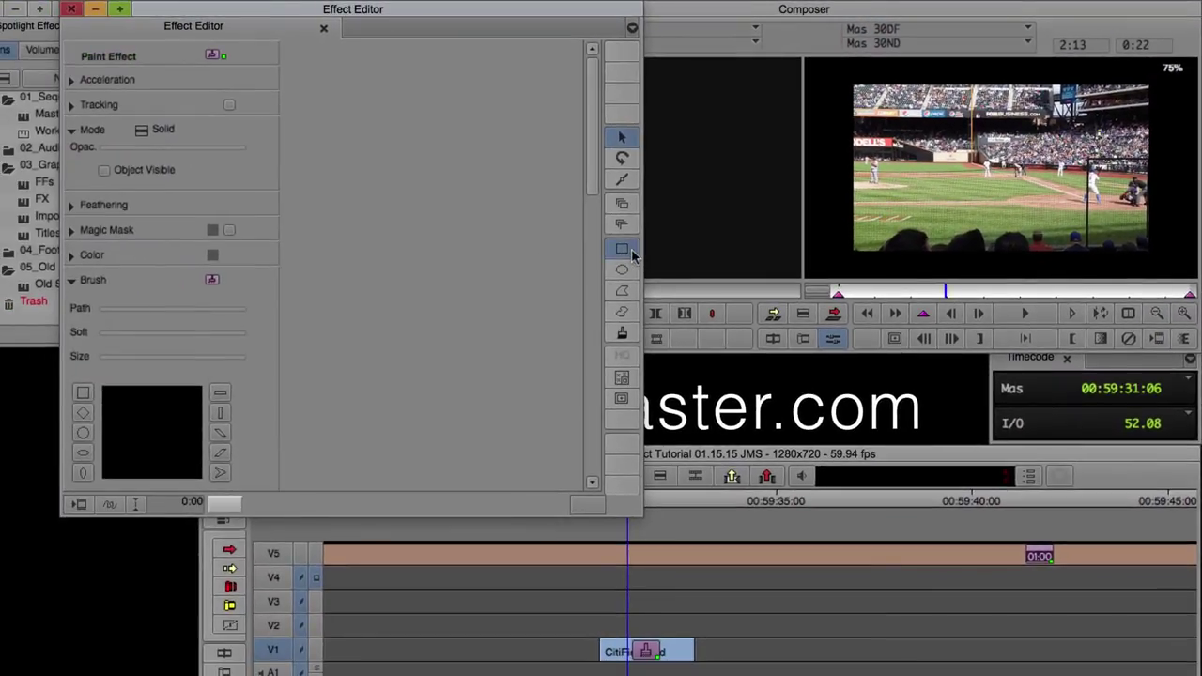
Step: Use the Rect Tool with Black as the paint colour to draw a rectangle past the frame edges
left_click(631, 253)
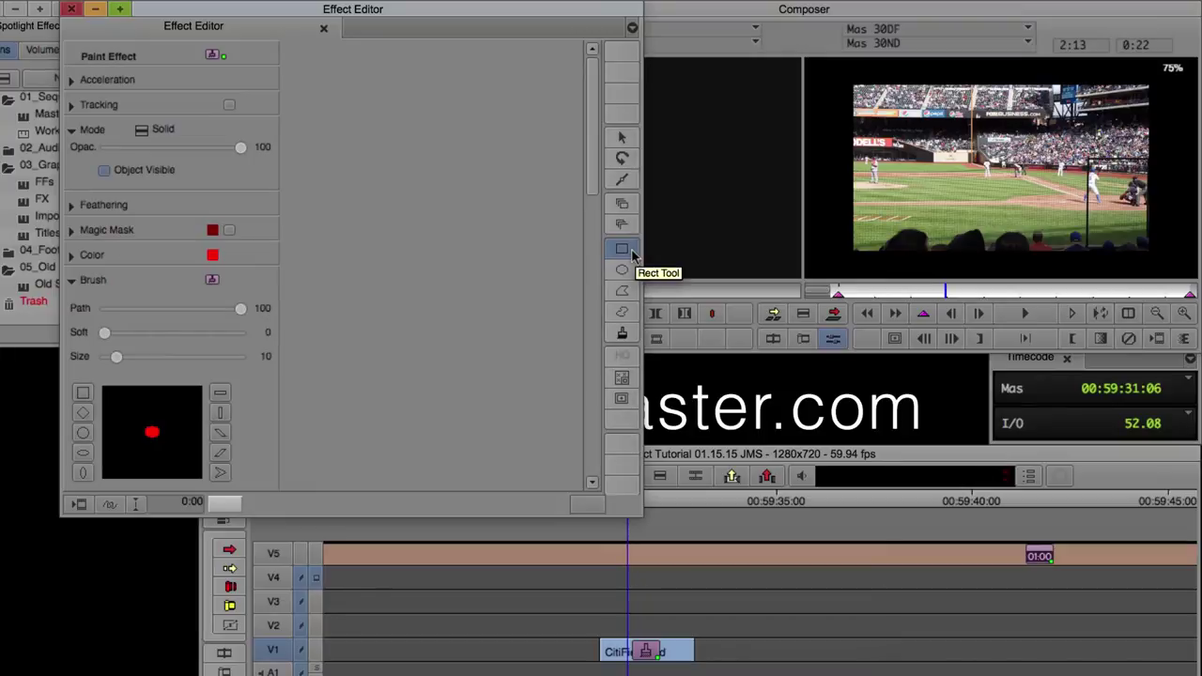
left_click(213, 255)
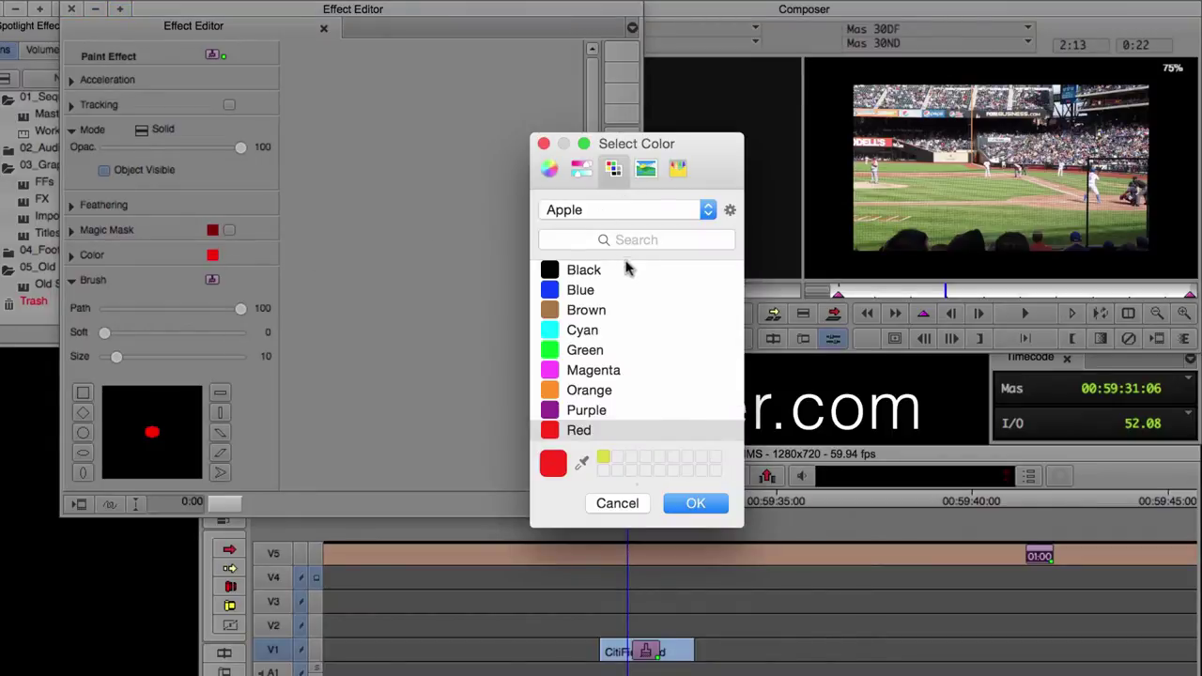
left_click(634, 271)
left_click(695, 505)
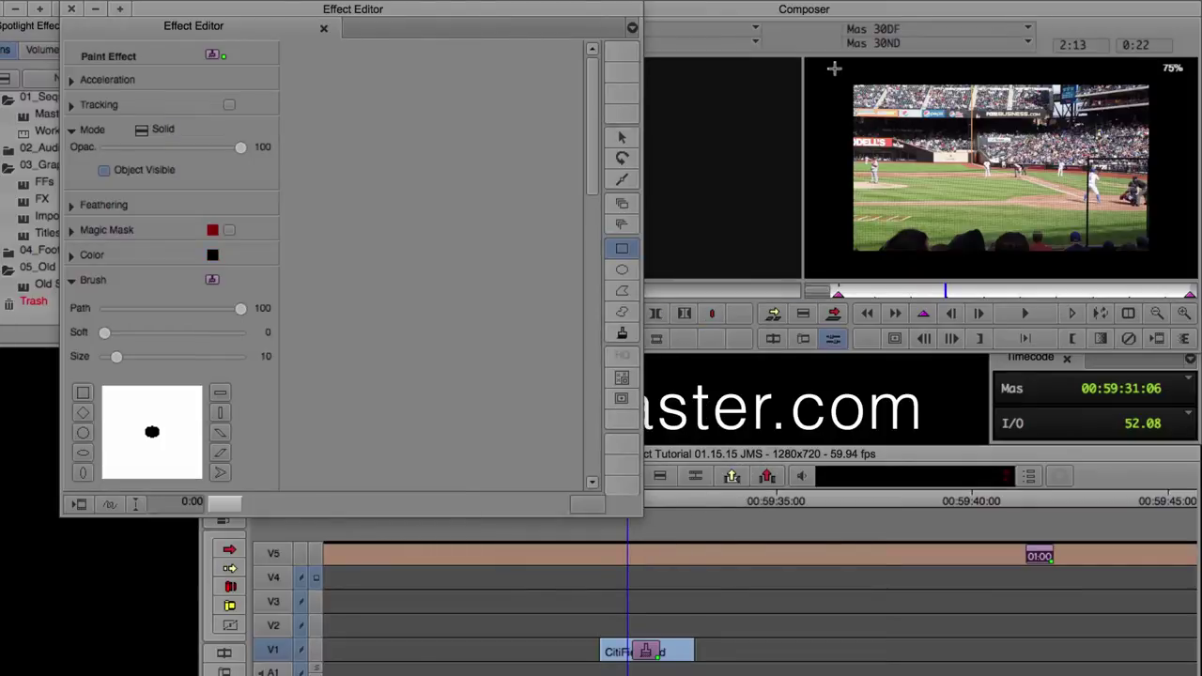
mouse_move(835, 70)
left_mouse_down()
mouse_move(1025, 182)
mouse_move(1127, 225)
mouse_move(1181, 282)
mouse_move(1175, 271)
left_mouse_up()
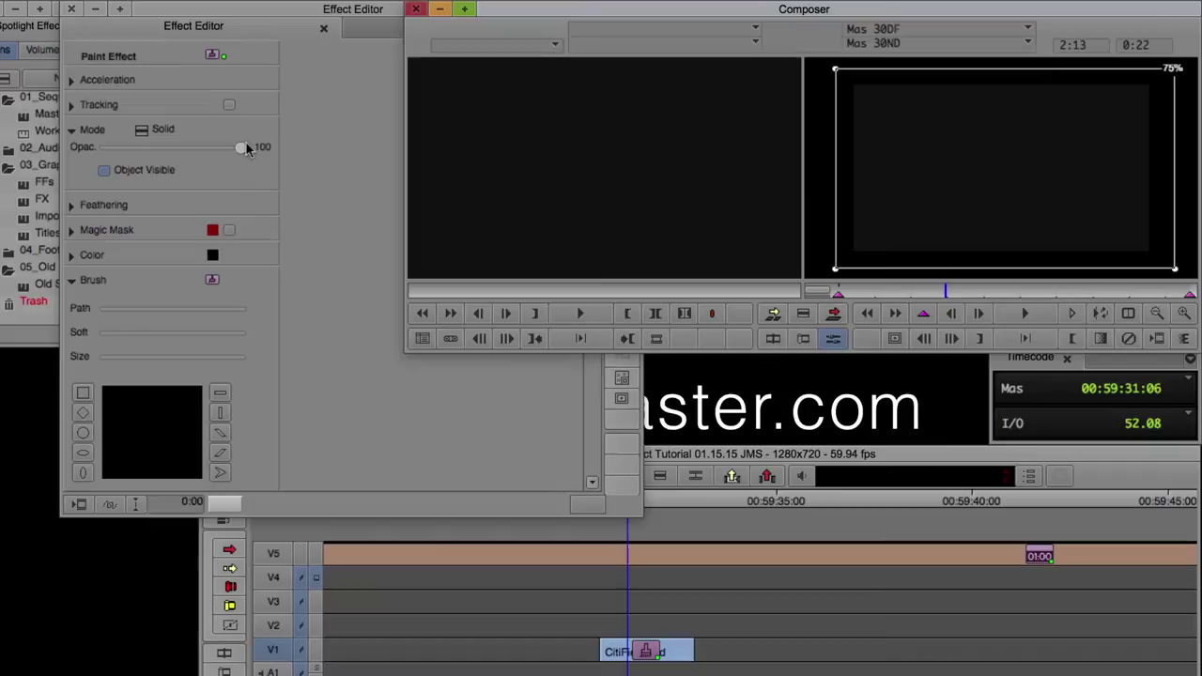
Step: Set the black rectangle's opacity to 85 and return the preview to full size
left_click(324, 162)
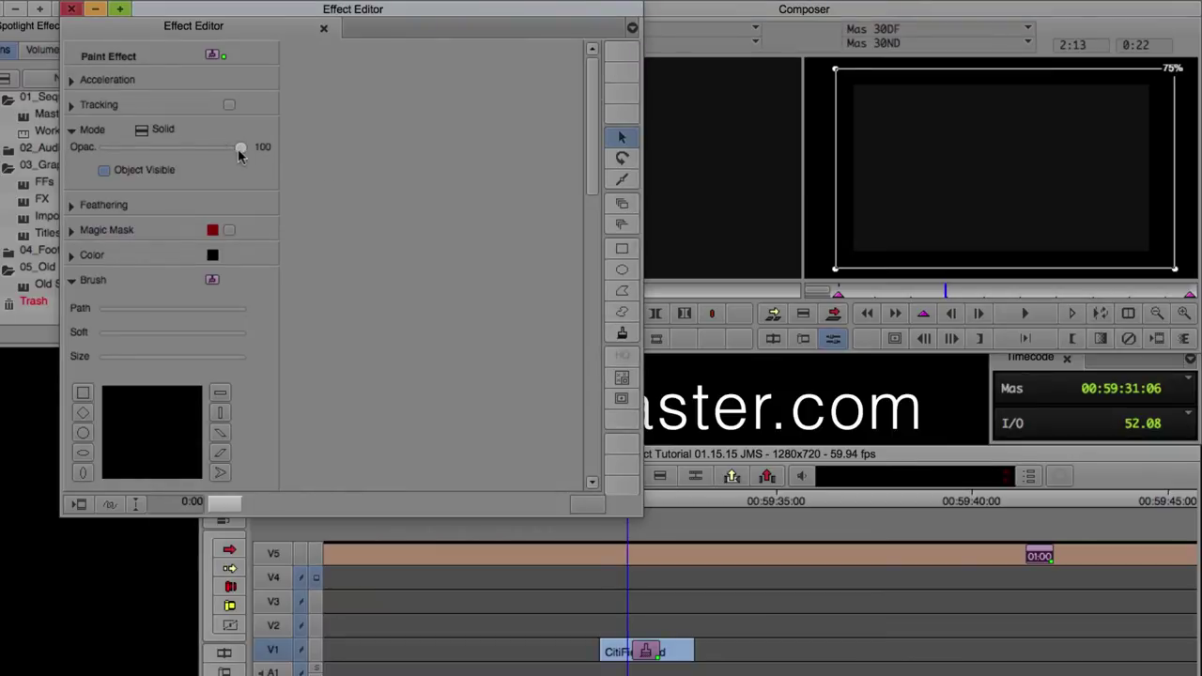
left_click_drag(240, 148, 240, 153)
key("Left")
key("Left")
key("Left")
key("Left")
key("Left")
key("Left")
key("Left")
key("Left")
key("Left")
key("Left")
key("Left")
key("Left")
key("Left")
key("Left")
key("Left")
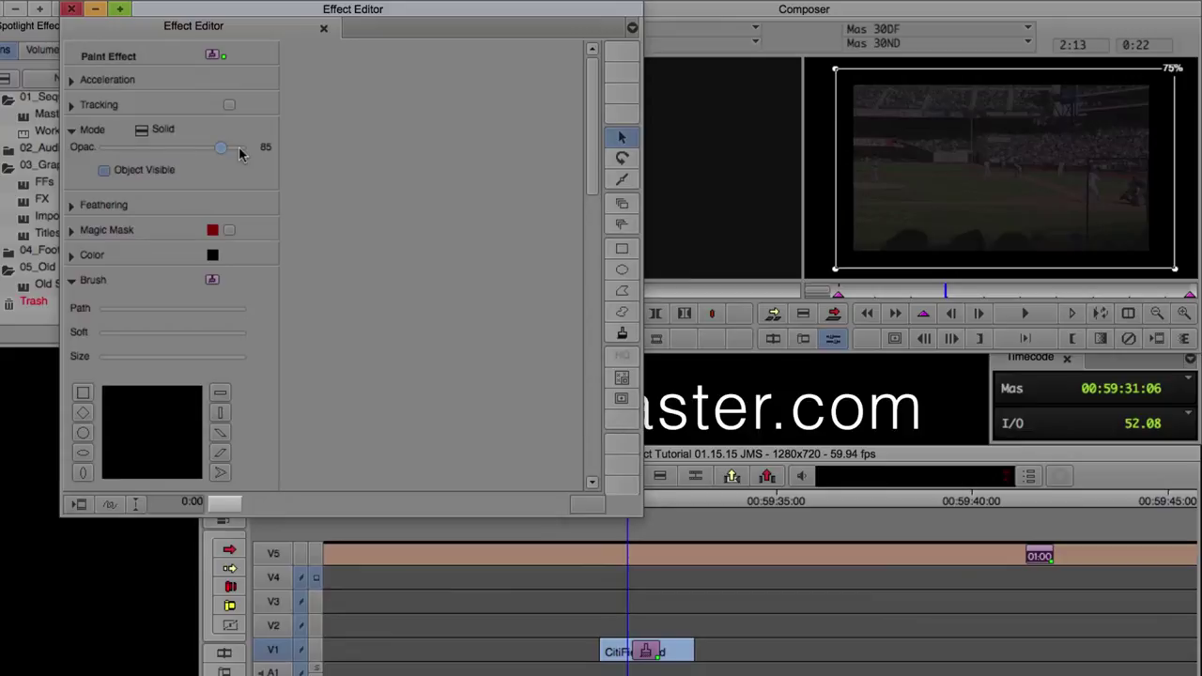
left_click(765, 13)
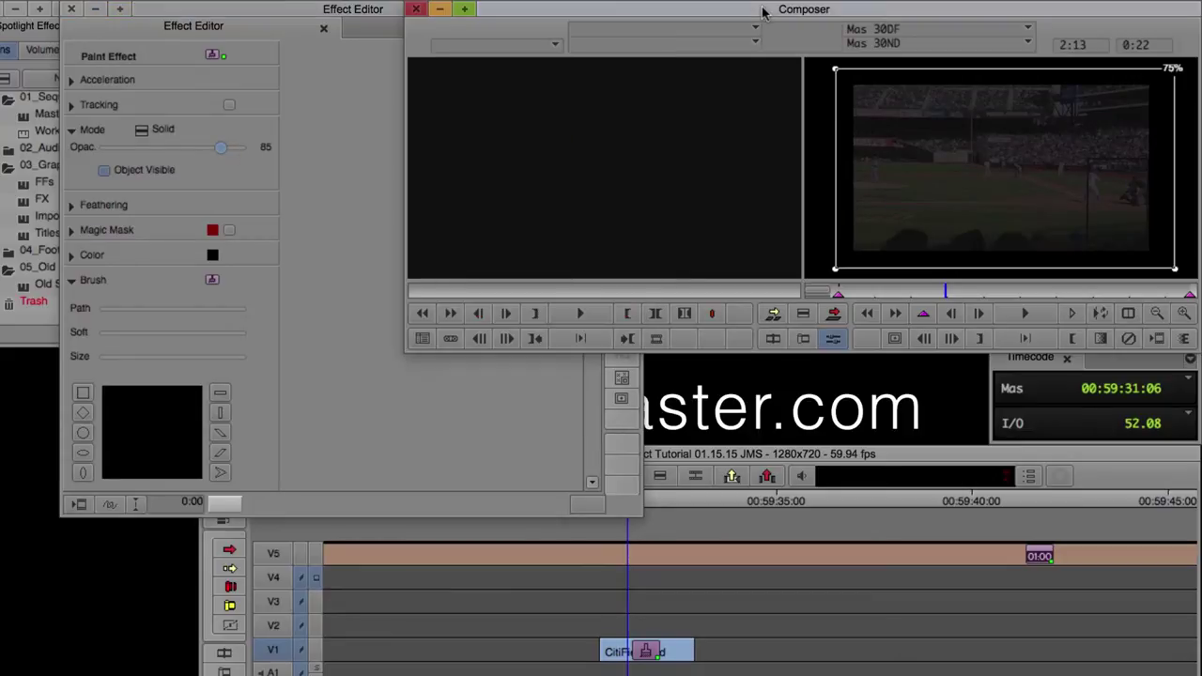
left_click(1182, 318)
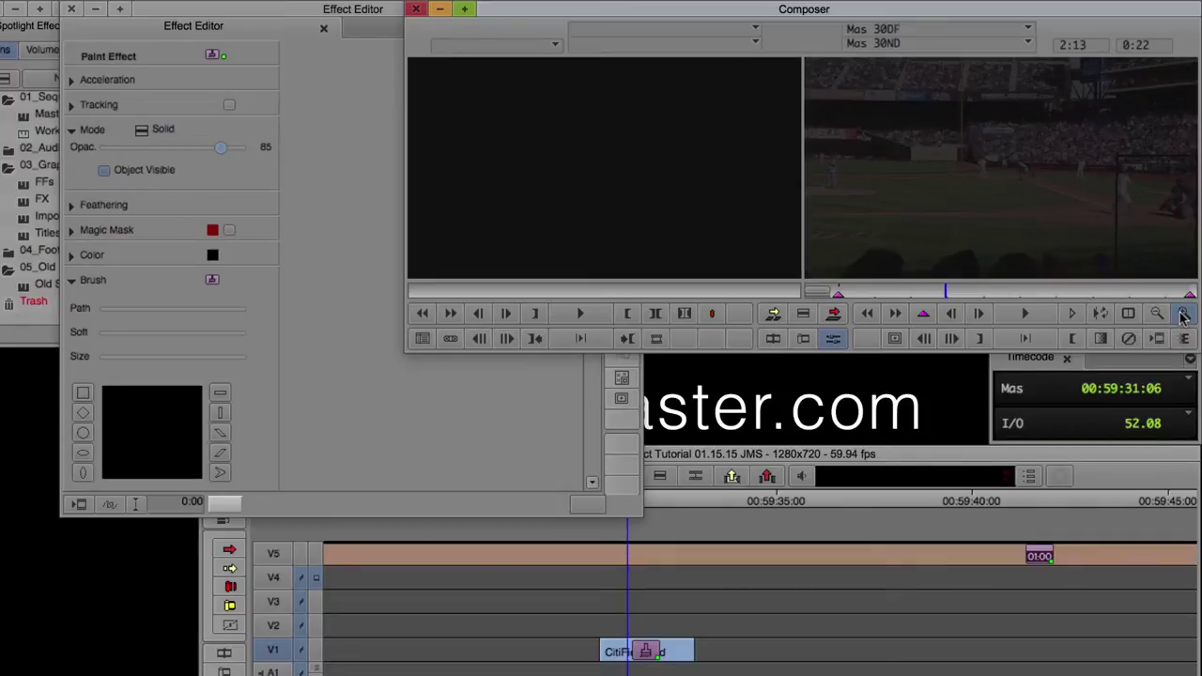
Step: Set the Paint Effect to an Erase-mode oval and draw a small circle over the ball
left_click(368, 165)
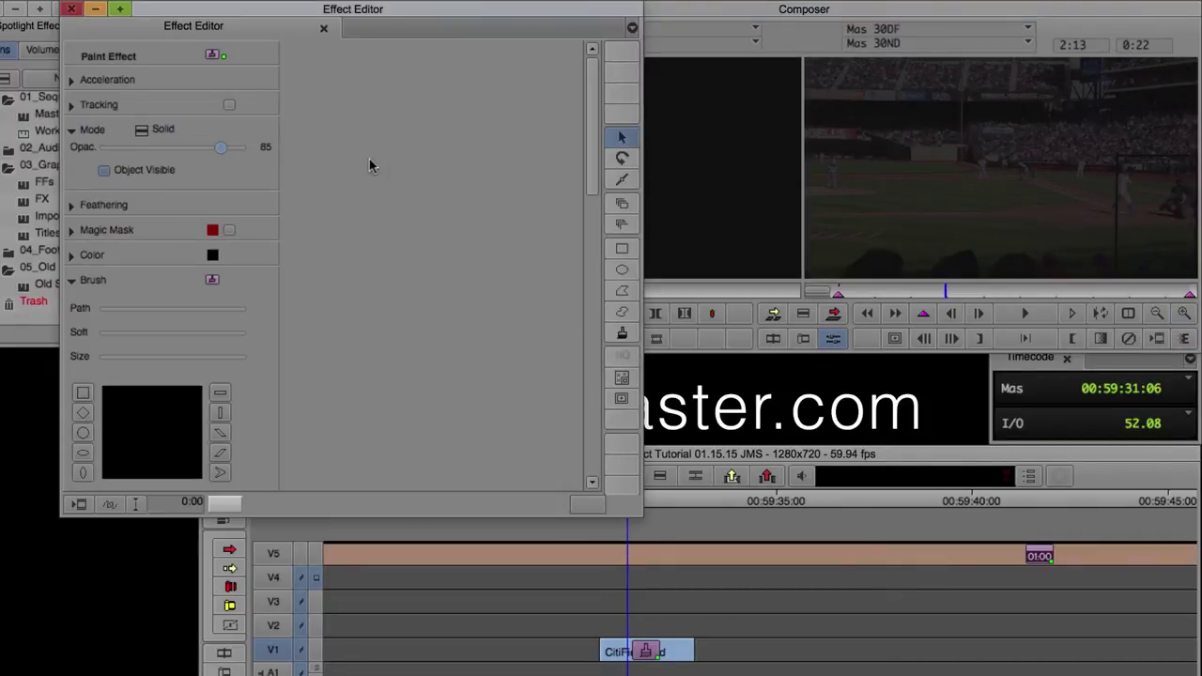
left_click(631, 276)
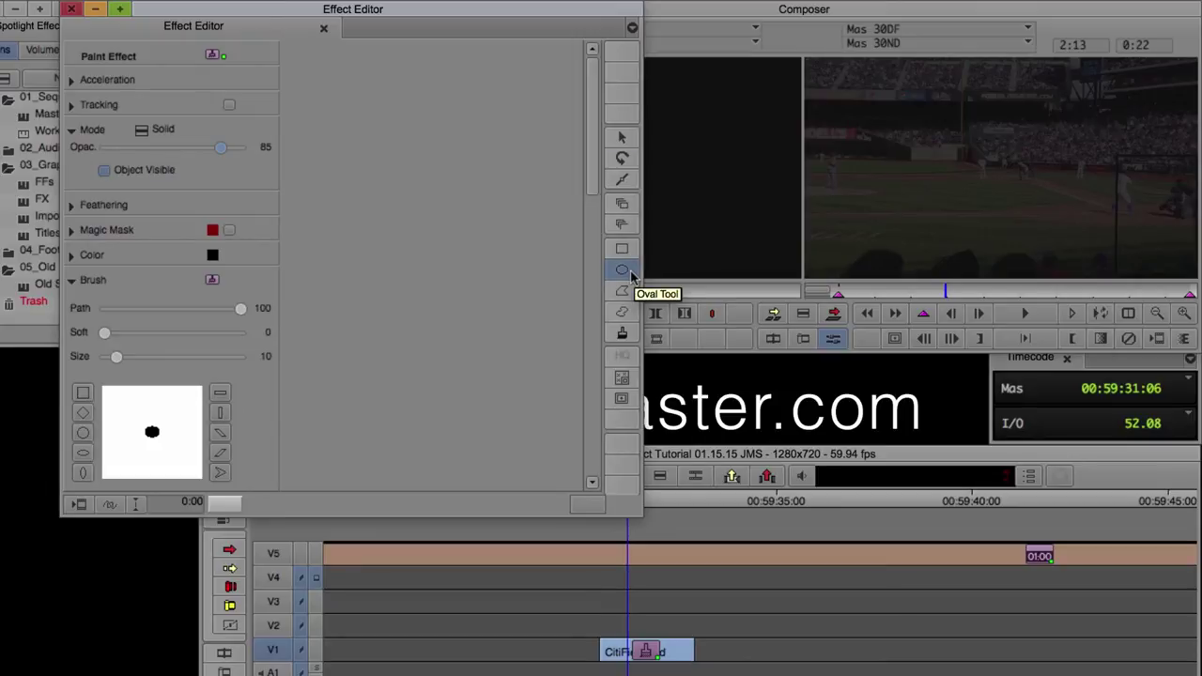
left_click(142, 132)
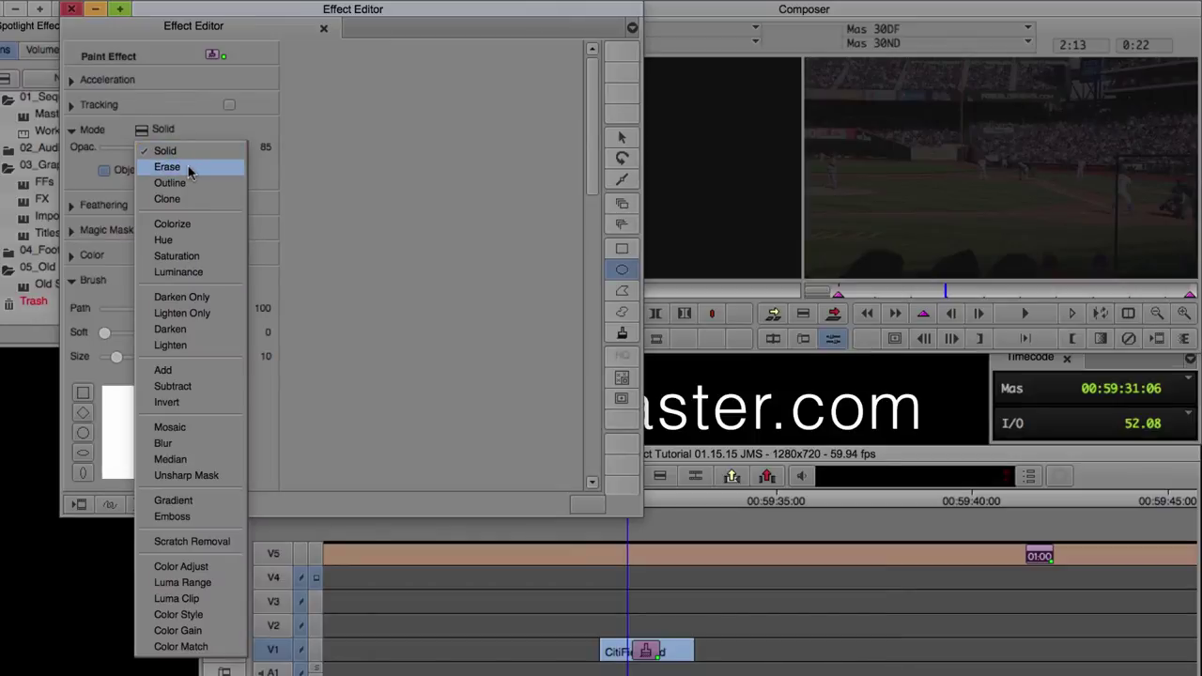
left_click(167, 167)
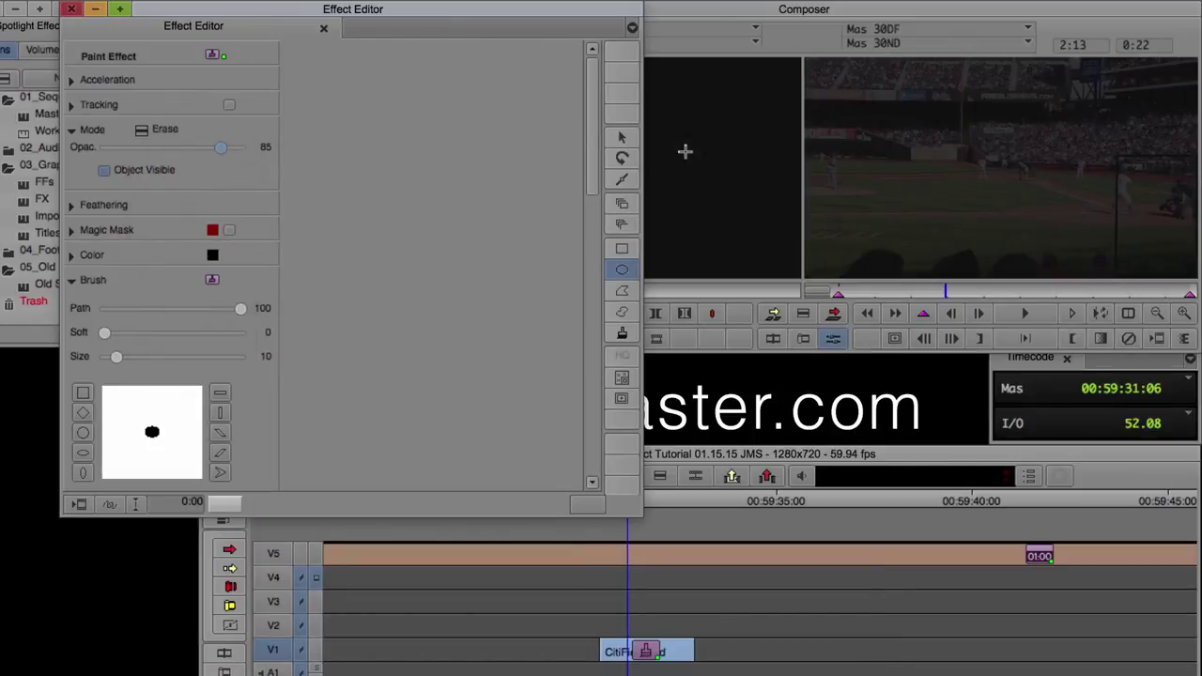
left_click(1095, 161)
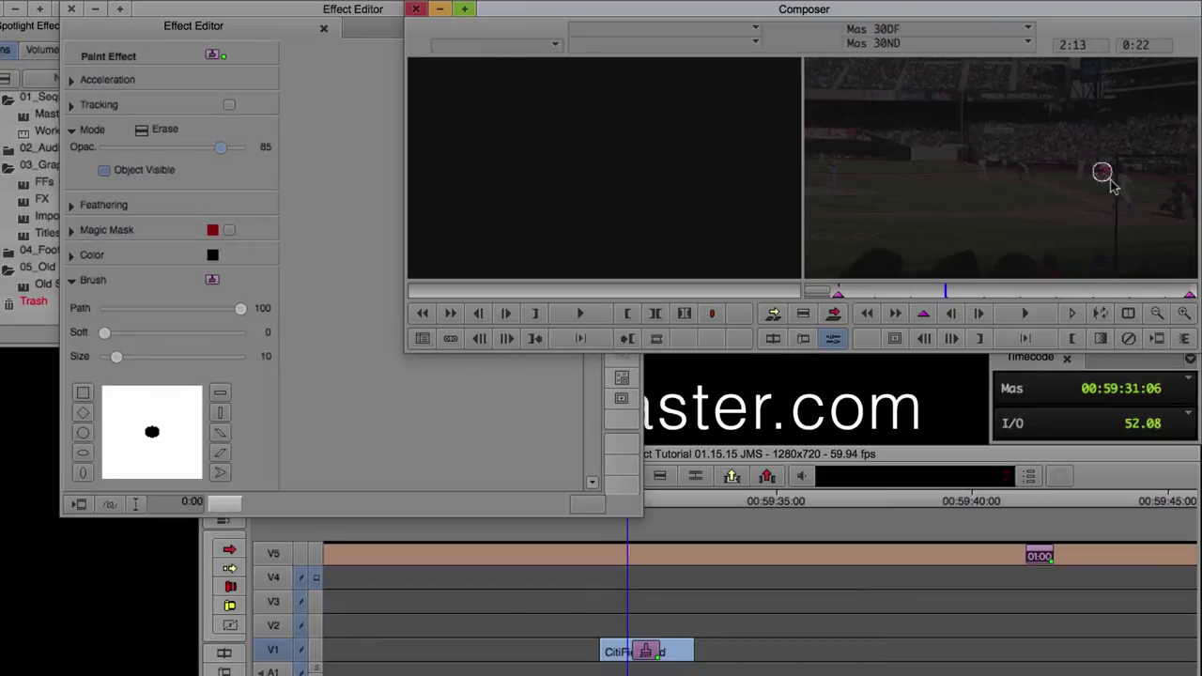
left_click_drag(1103, 177, 1100, 185)
left_click(1100, 174)
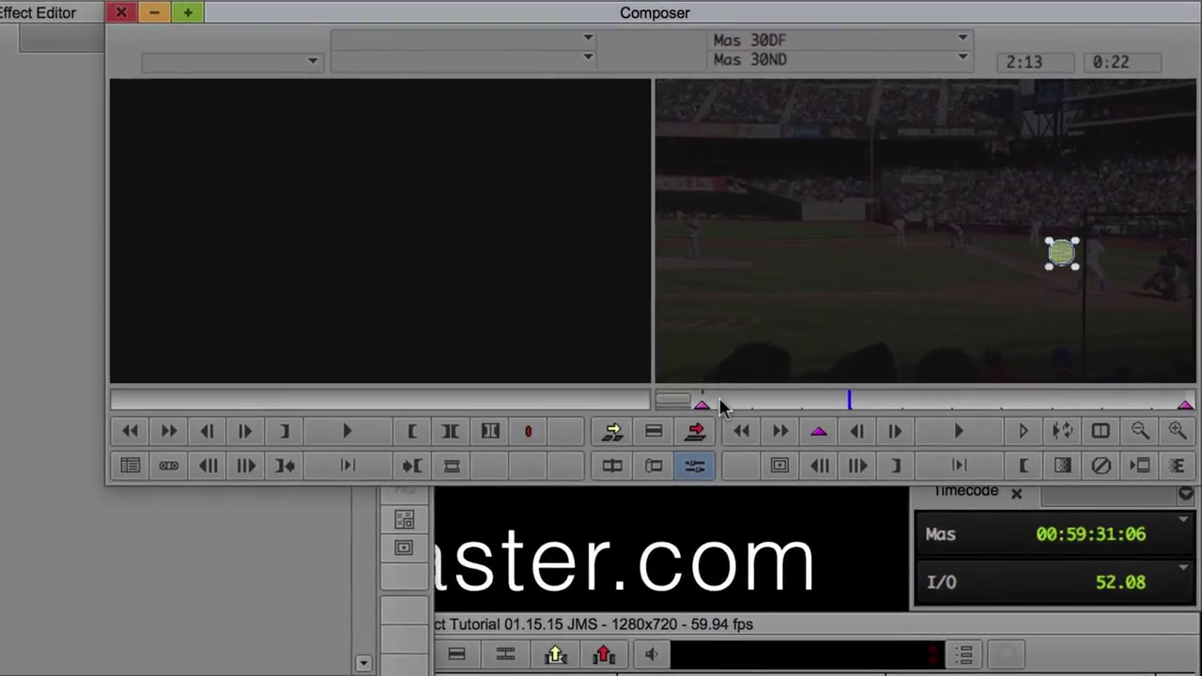
Step: Scrub through the ball's flight and add a position keyframe for the erase circle mid-arc
left_click_drag(721, 405, 1185, 399)
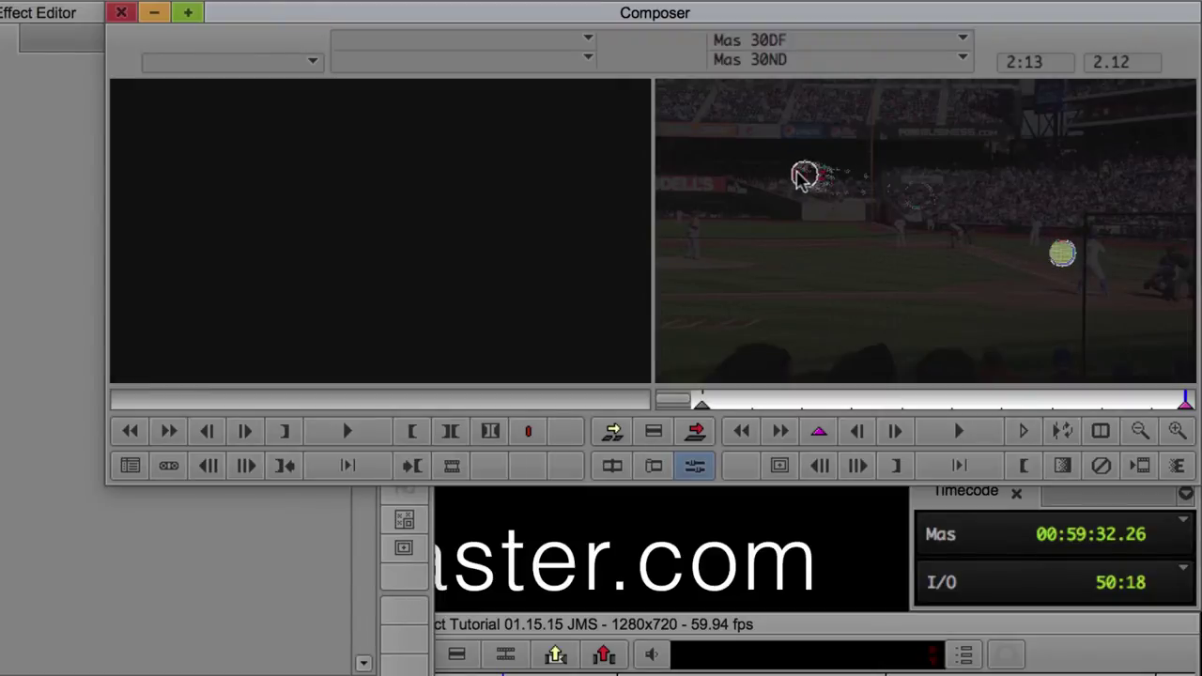
left_click(802, 176)
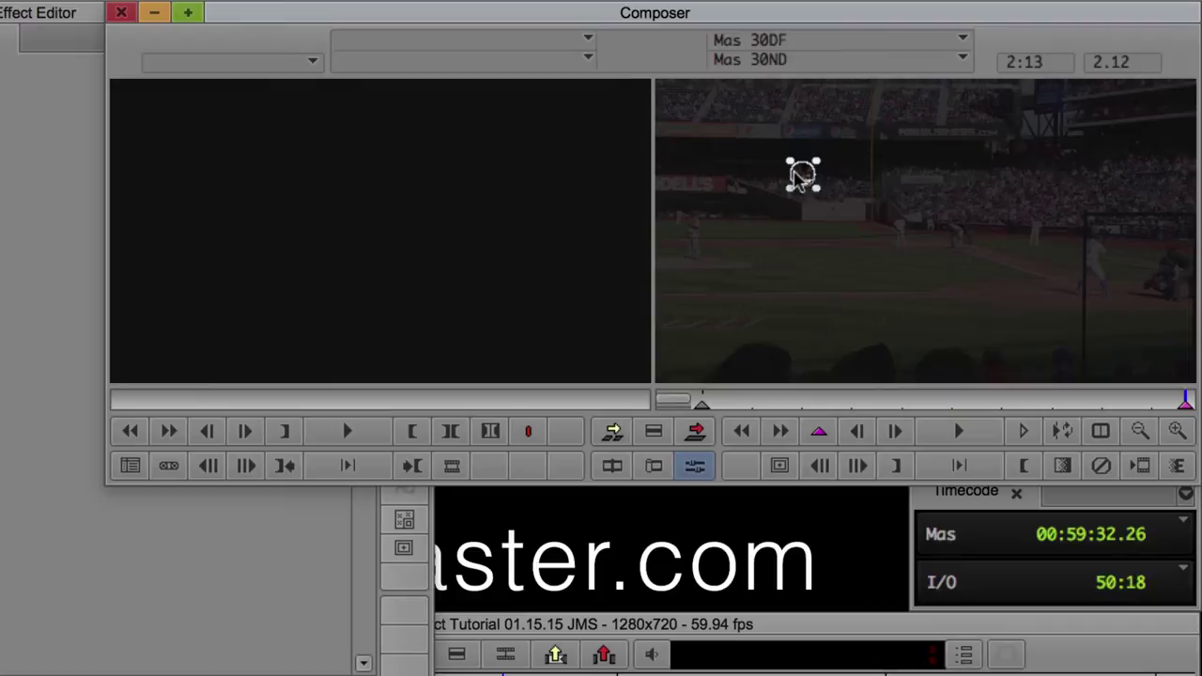
left_click(1047, 401)
left_click_drag(1047, 404, 939, 404)
left_click(818, 434)
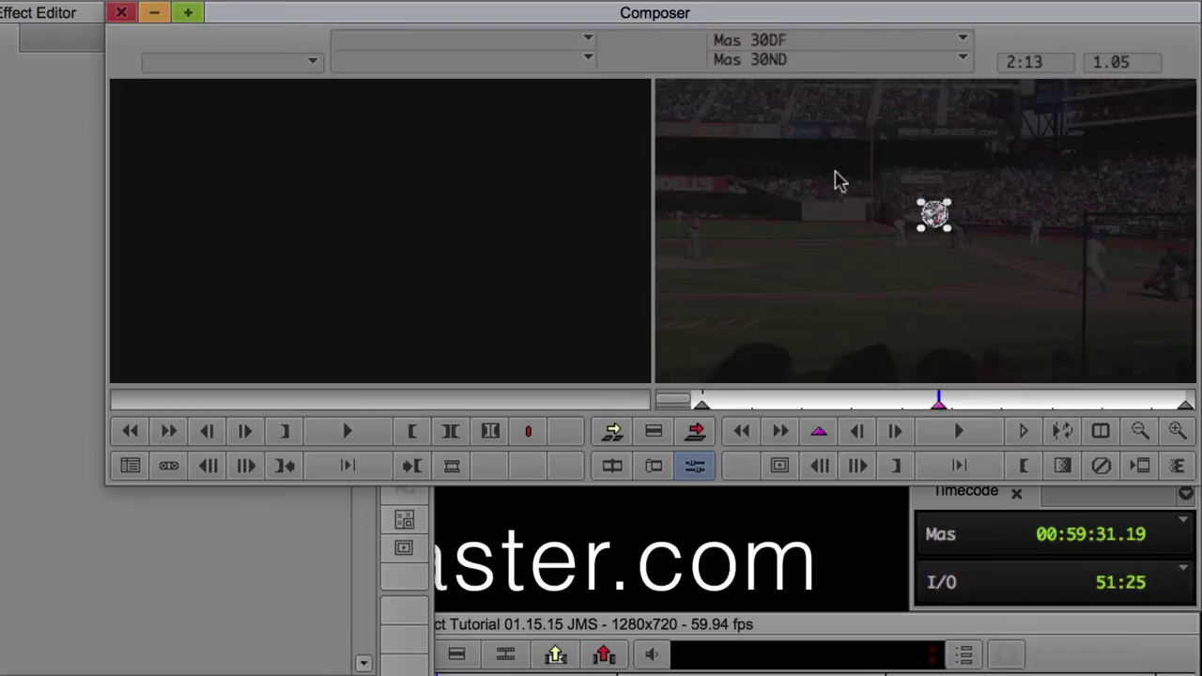
Step: Move the erase circle onto the ball, then scrub back to the first frame to check the tracking
left_click(933, 215)
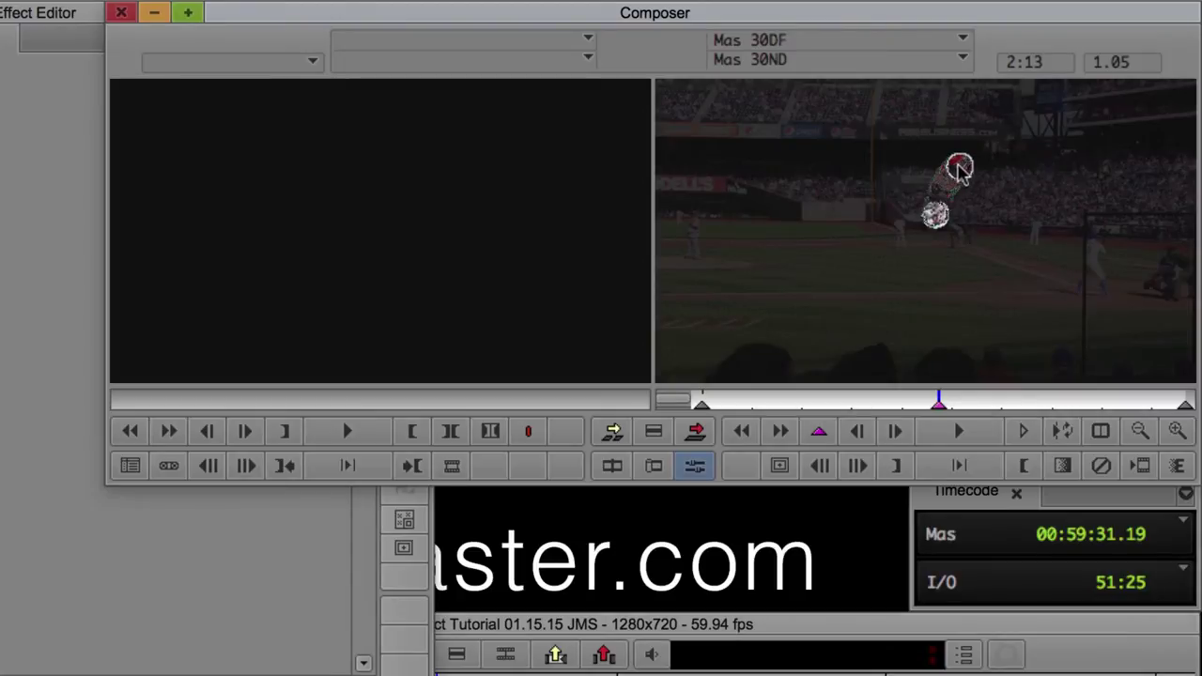
left_click(957, 169)
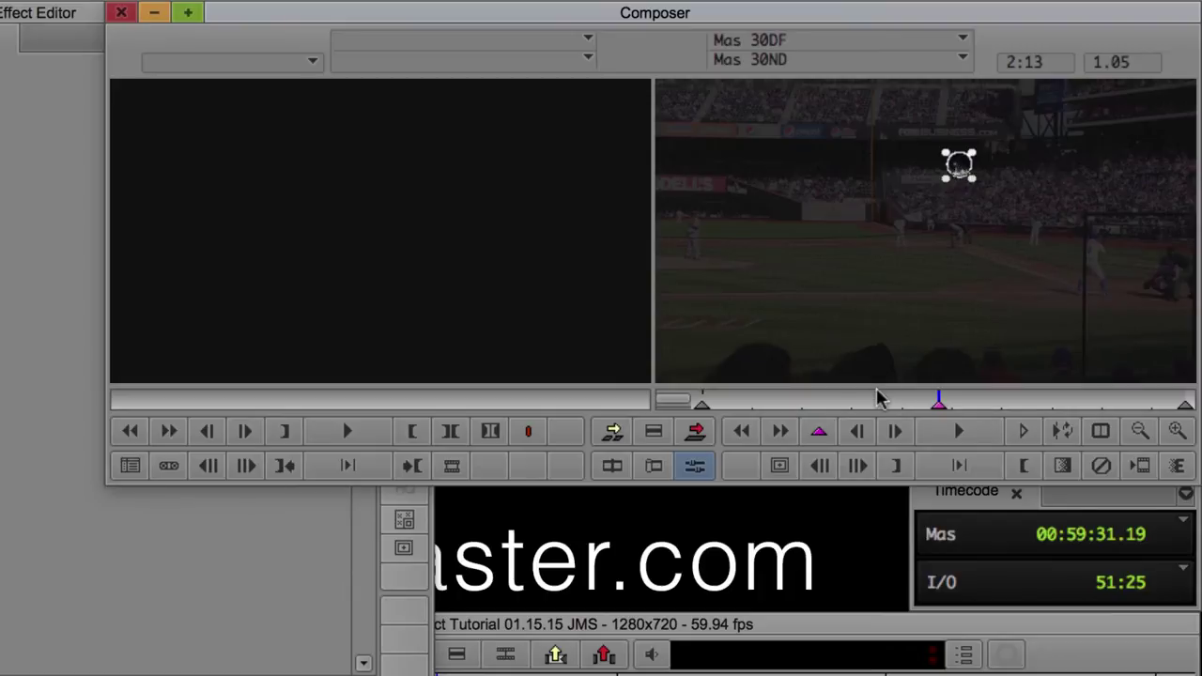
mouse_move(875, 388)
left_mouse_down()
mouse_move(635, 408)
mouse_move(1183, 404)
mouse_move(1198, 424)
left_mouse_up()
left_click_drag(1179, 395, 748, 380)
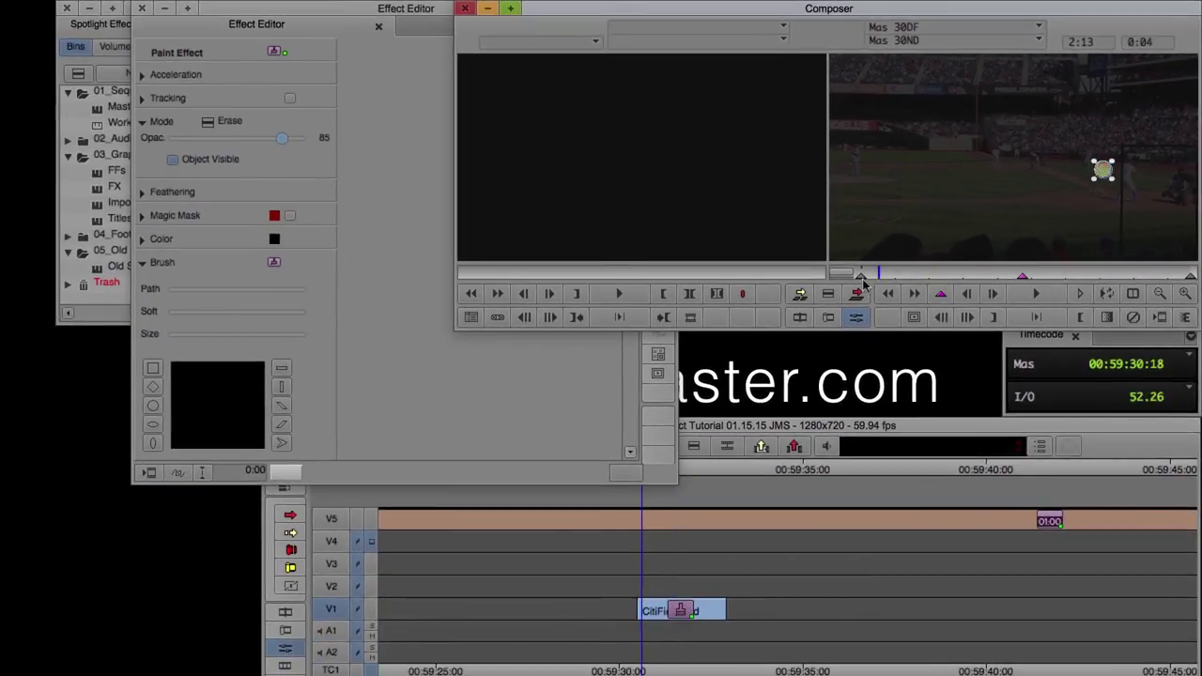
left_click(860, 275)
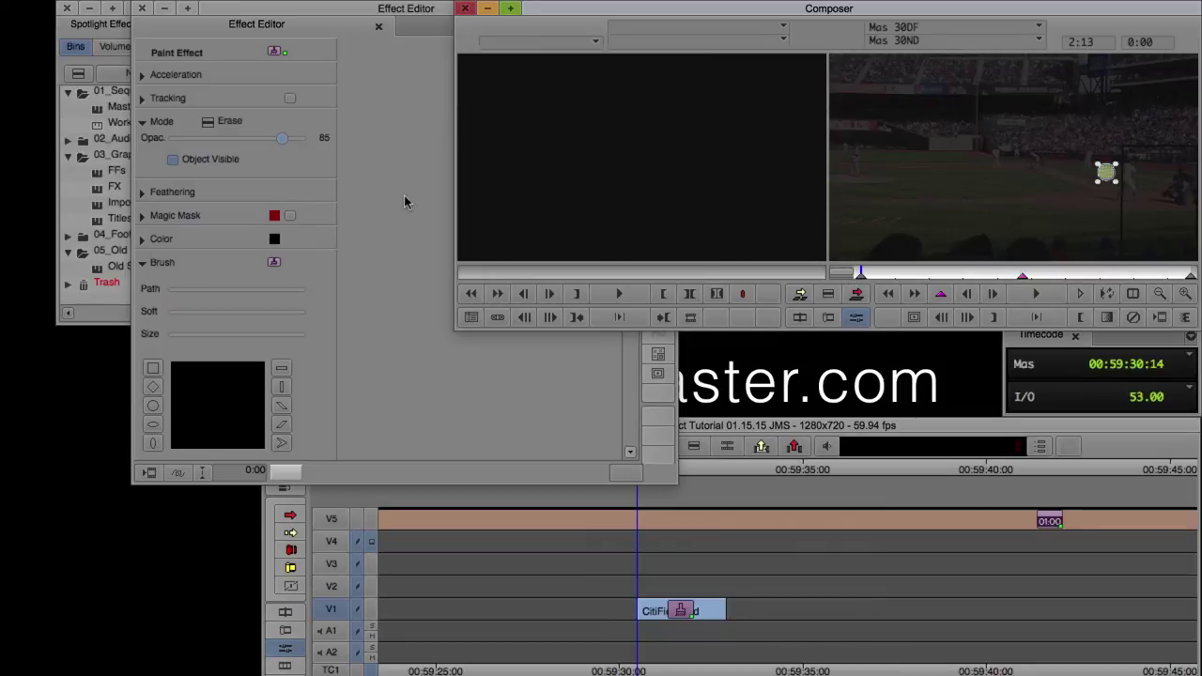
Step: Load CitiField.psd from the Imports bin as the source and mark a one-second duration
left_click(378, 27)
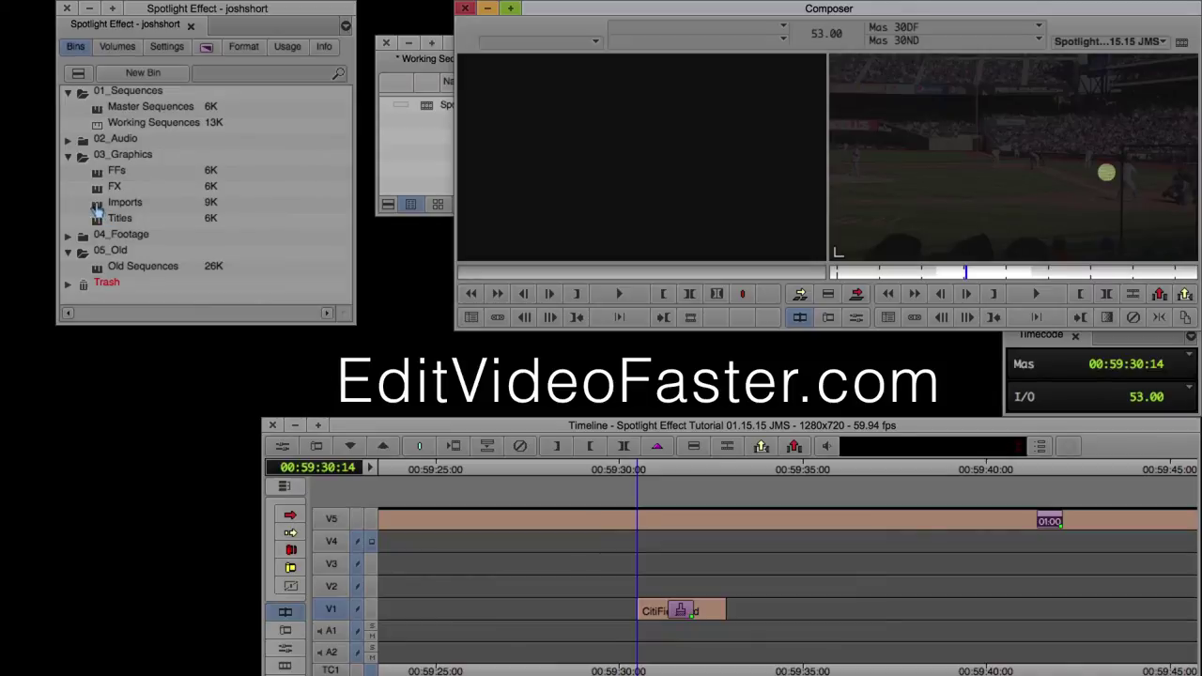
double_click(98, 206)
left_click(422, 256)
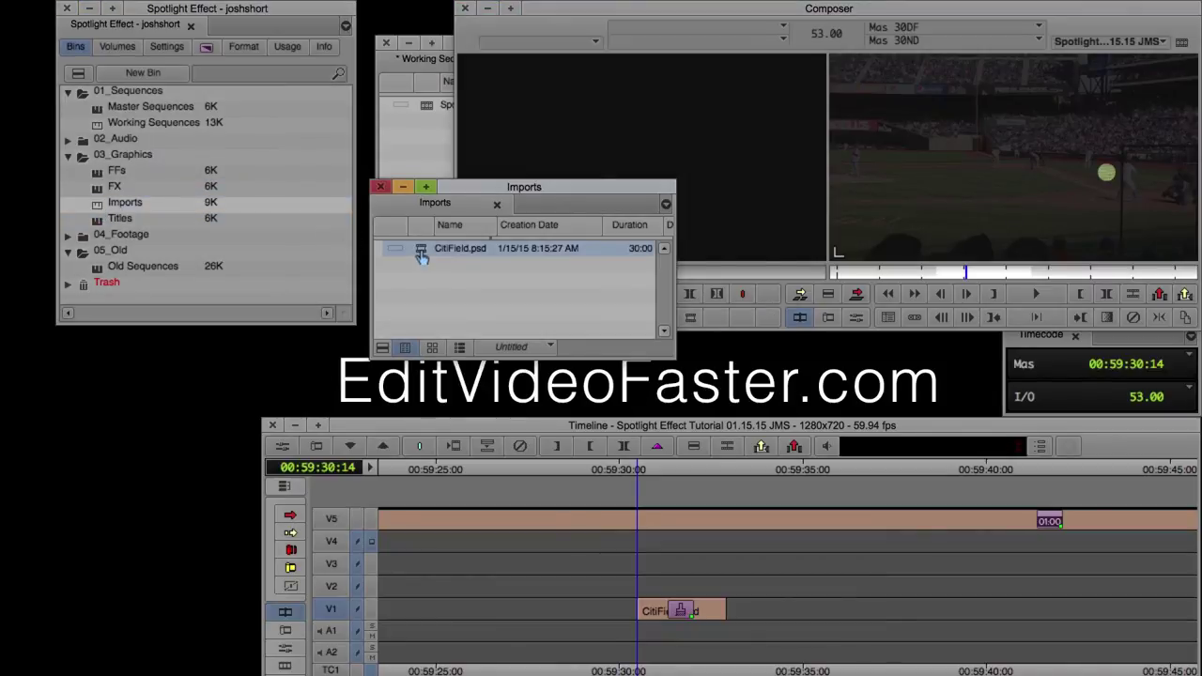
double_click(421, 255)
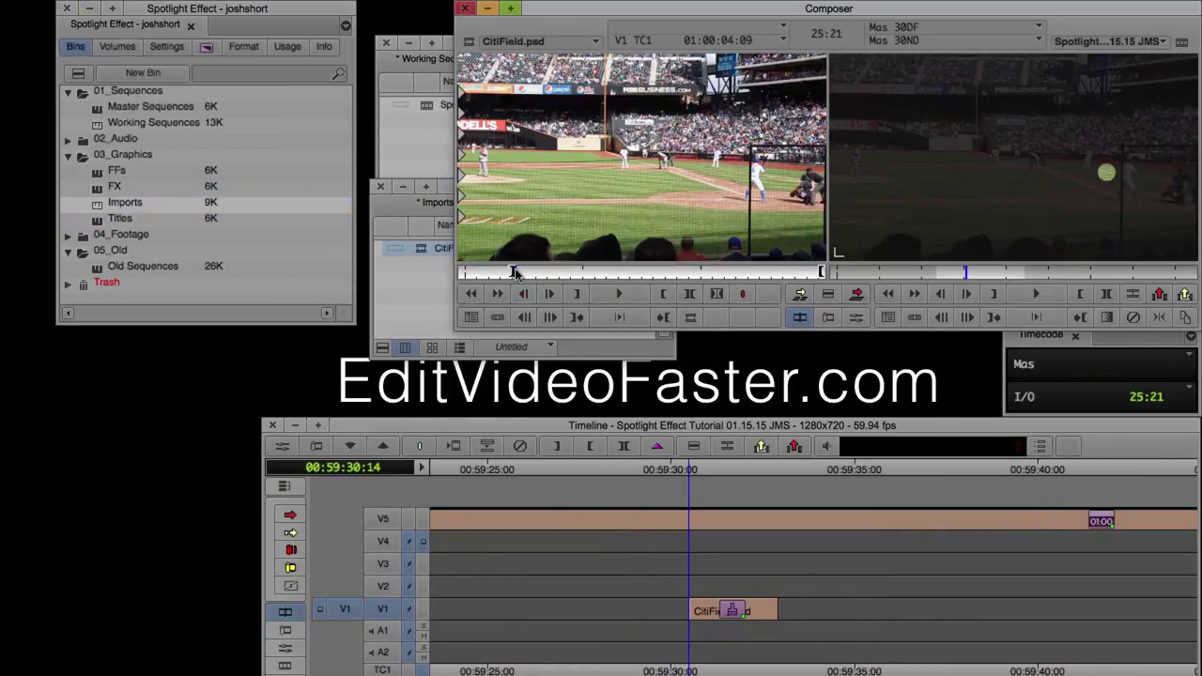
key("space")
key("o")
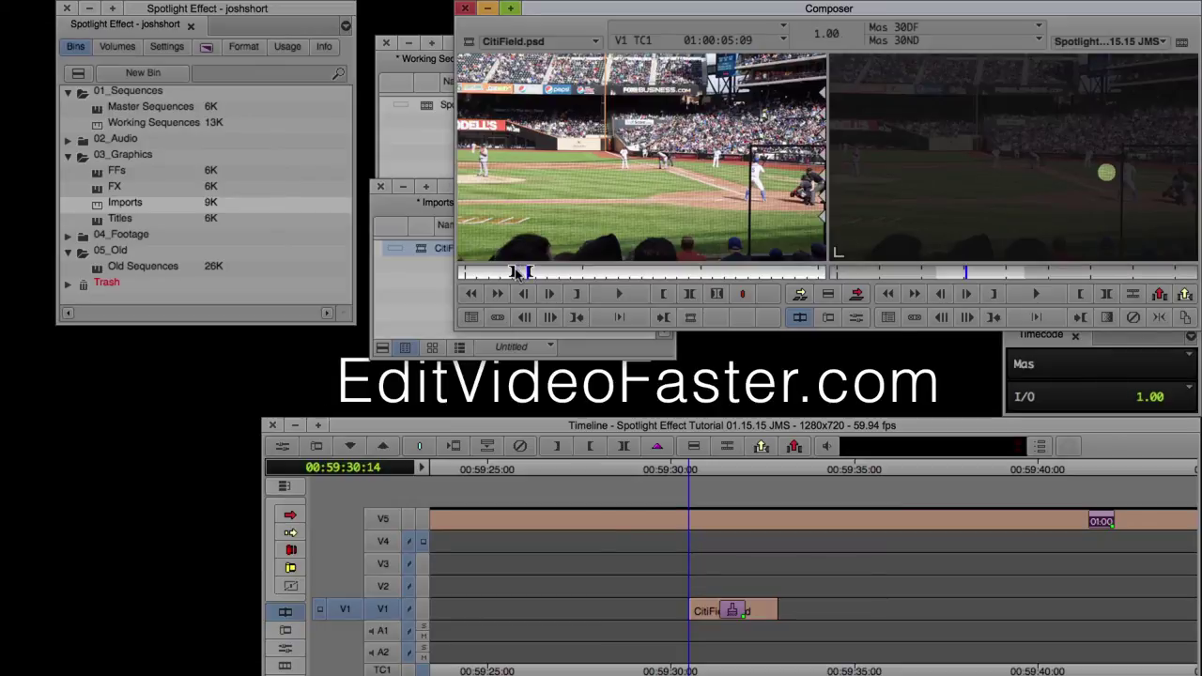
Step: Splice one second of CitiField before and after the spotlight clip on V1
left_click(691, 610)
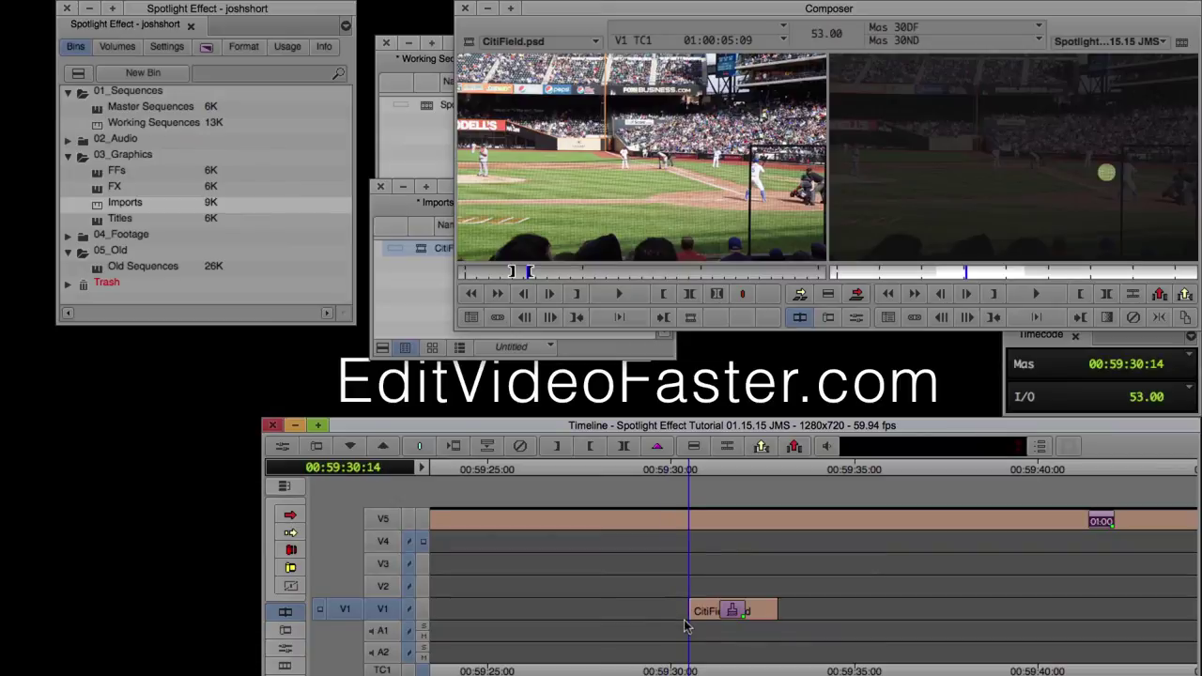
key("v")
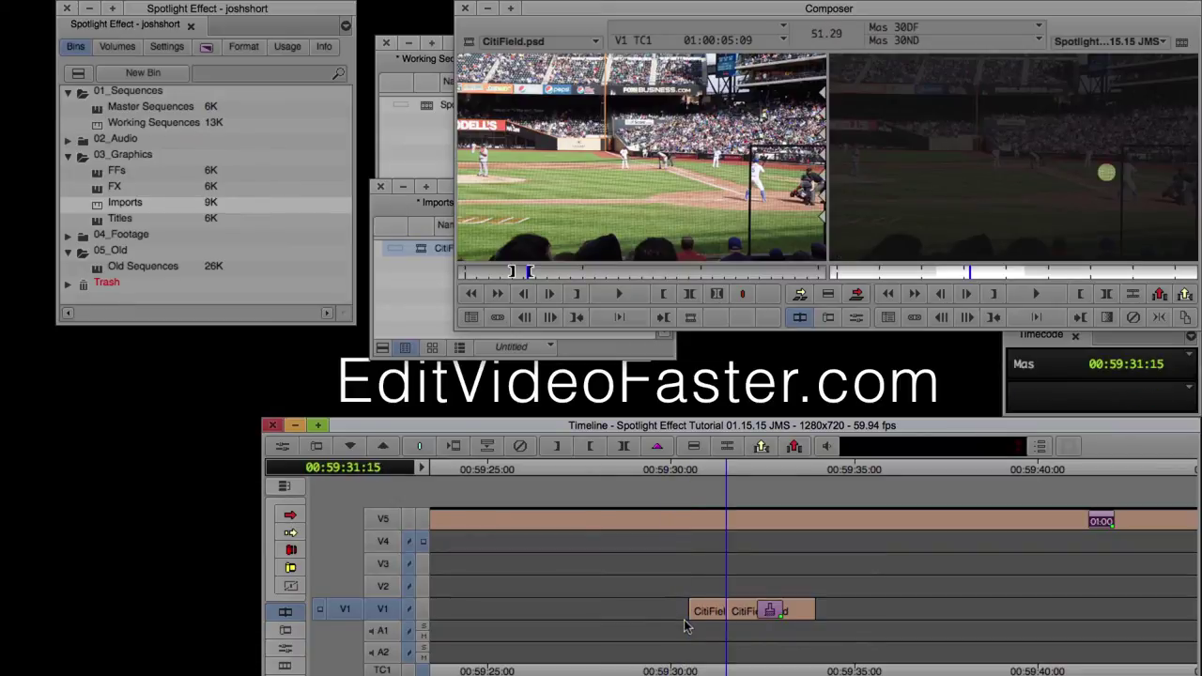
left_click(810, 624)
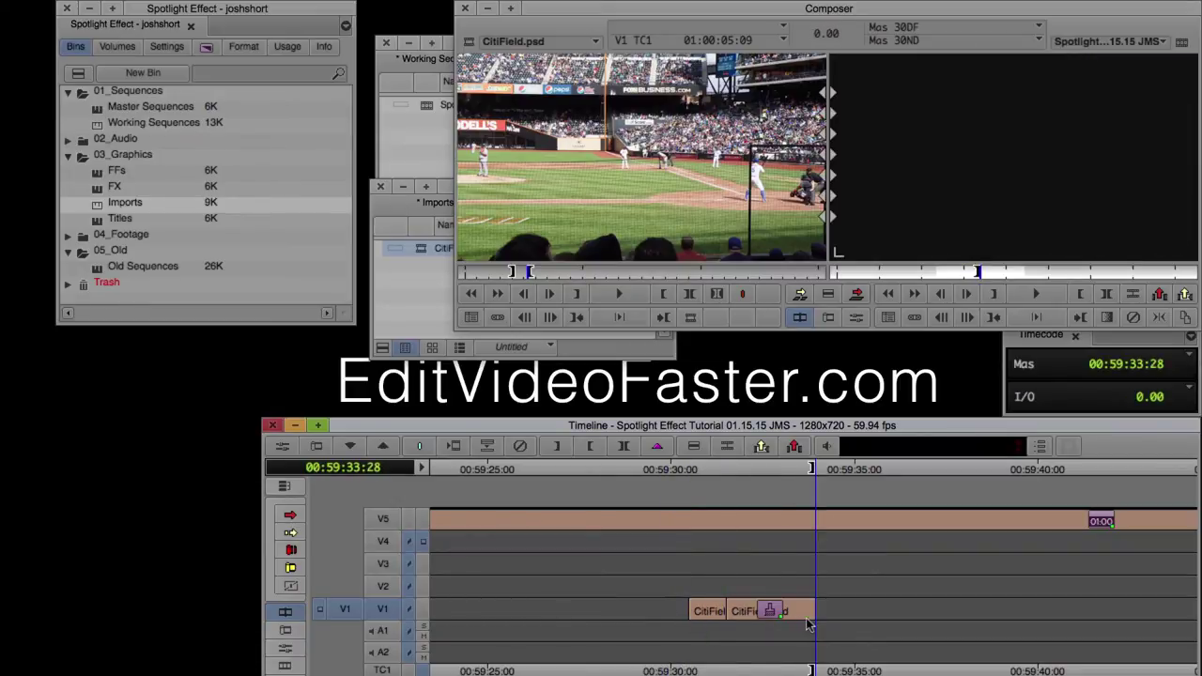
key("v")
Step: Add 20-frame Quick Transitions at both cuts on V1
left_click(729, 615)
key("backslash")
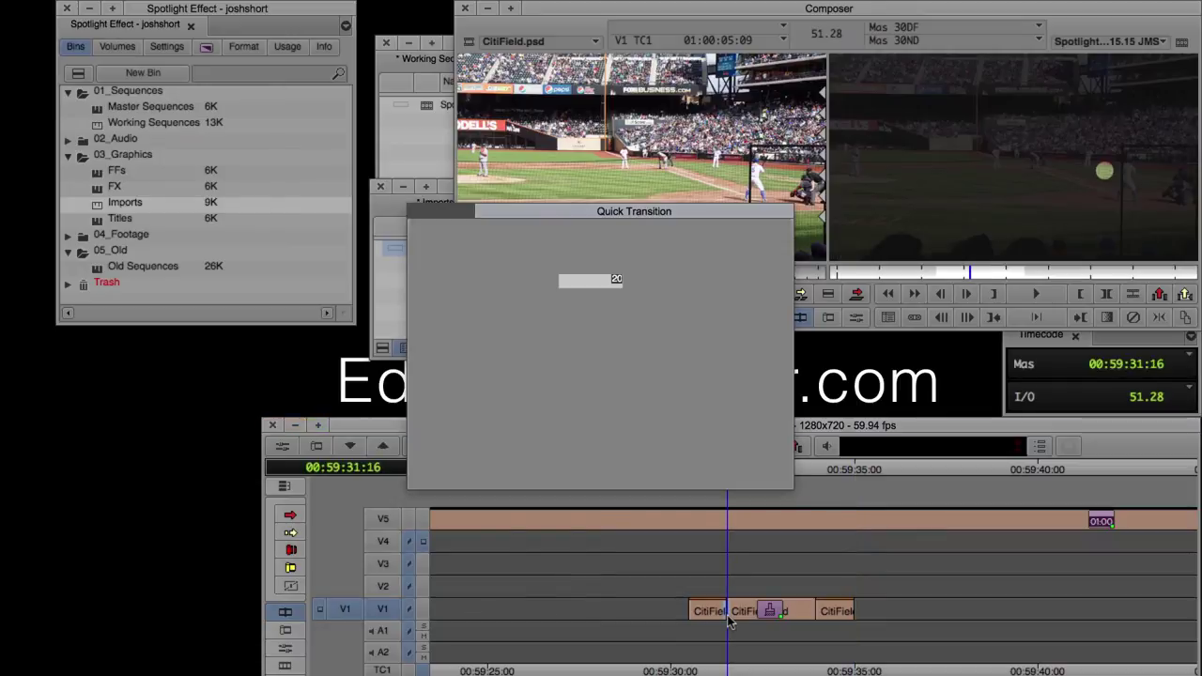
key("Return")
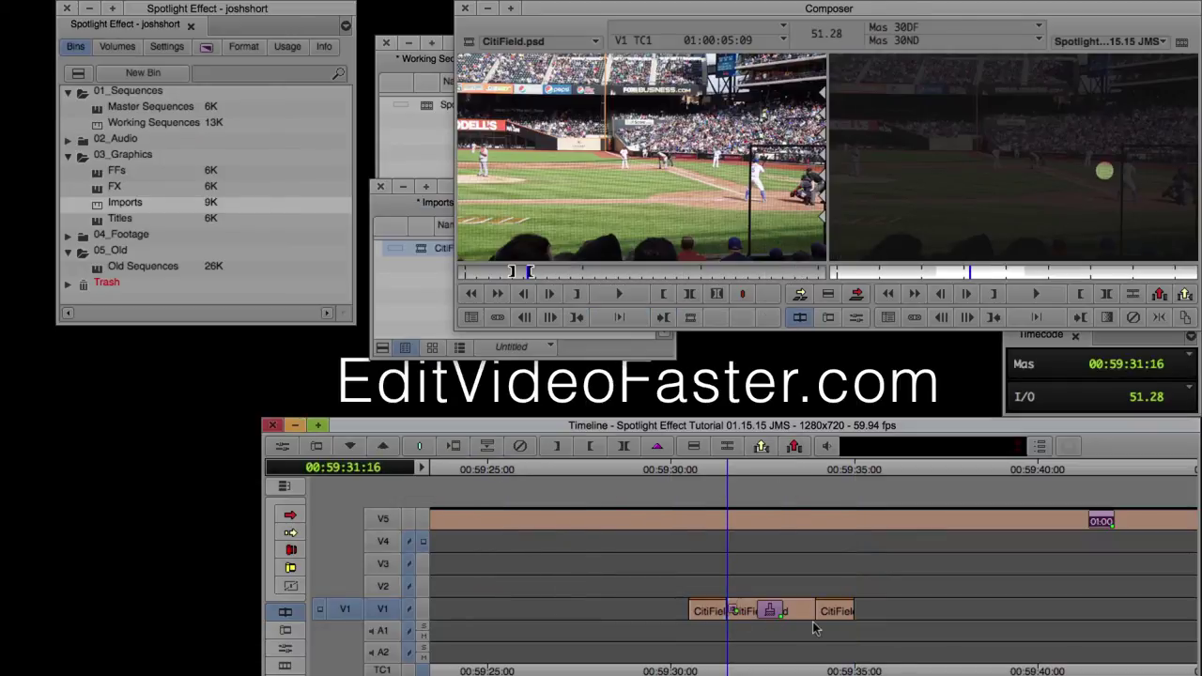
left_click(813, 627)
key("backslash")
key("Return")
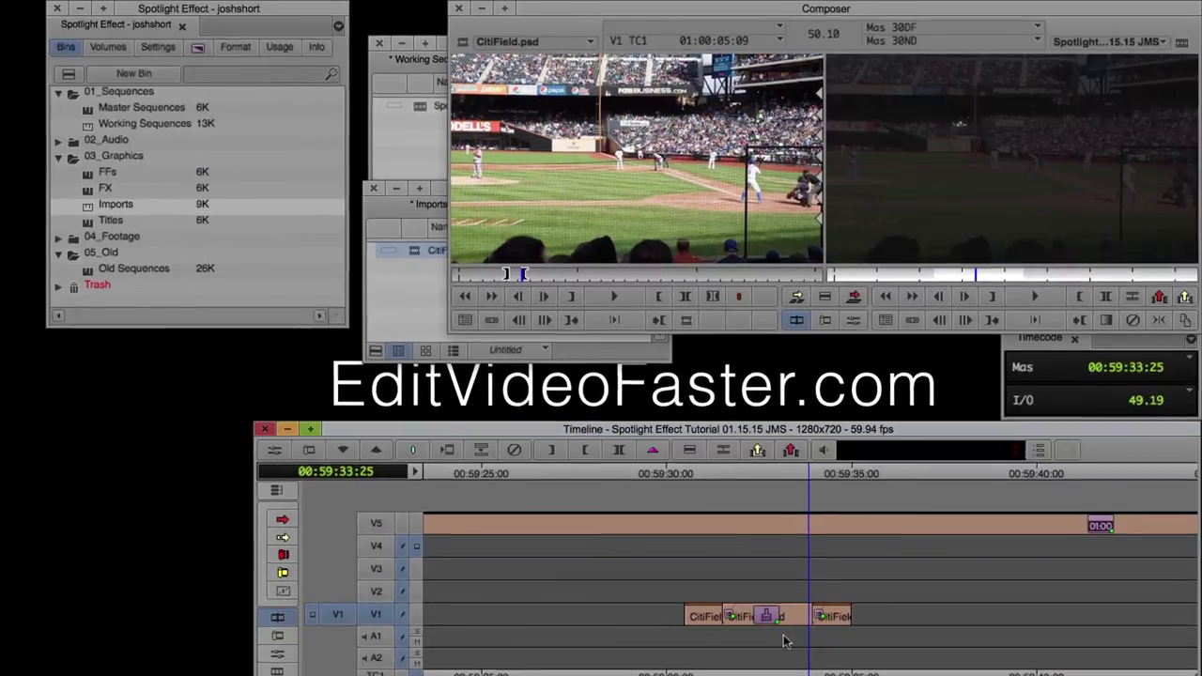
left_click_drag(800, 629, 686, 629)
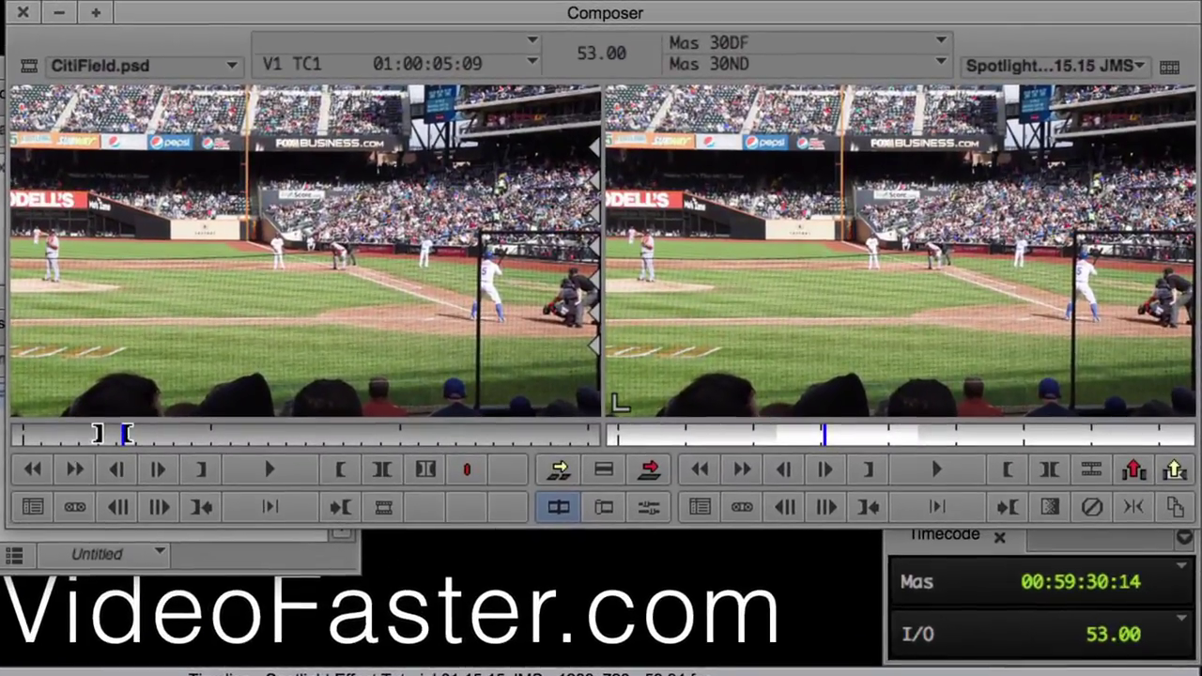
key("space")
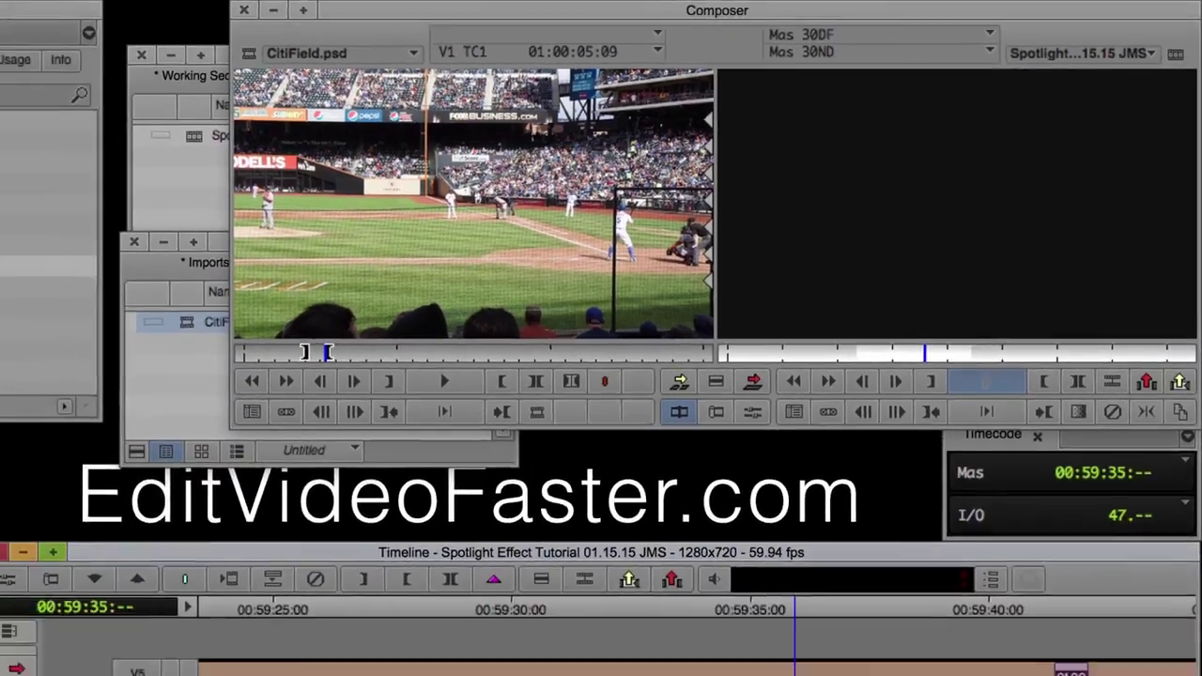
key("space")
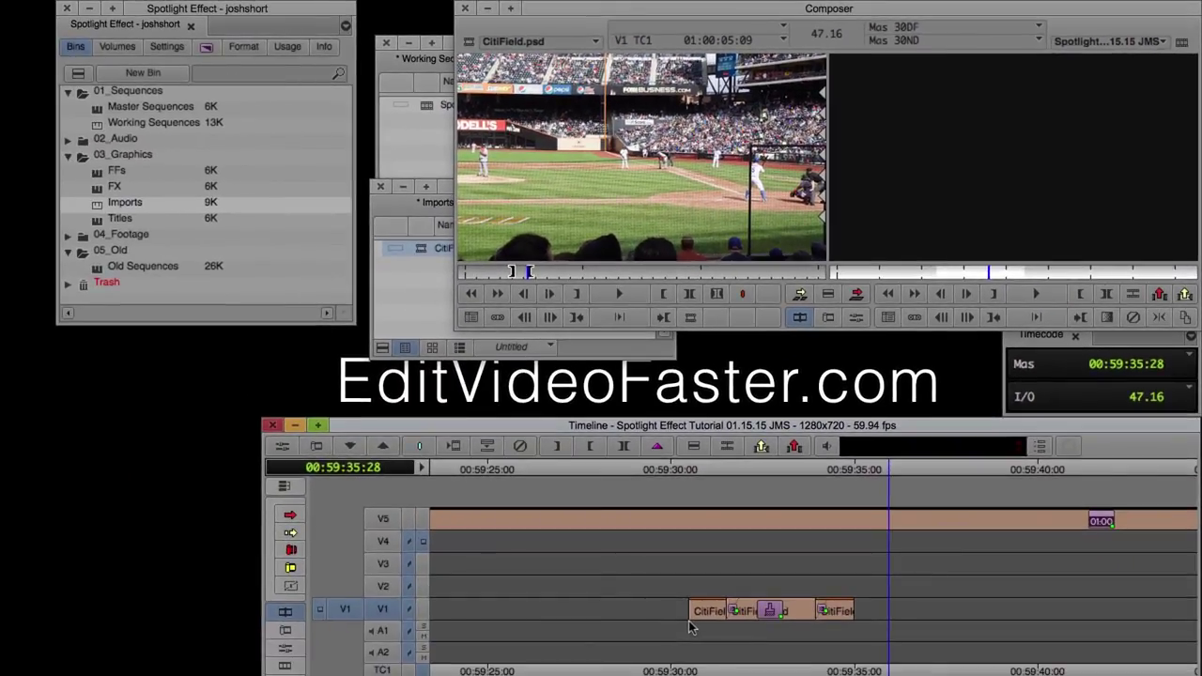